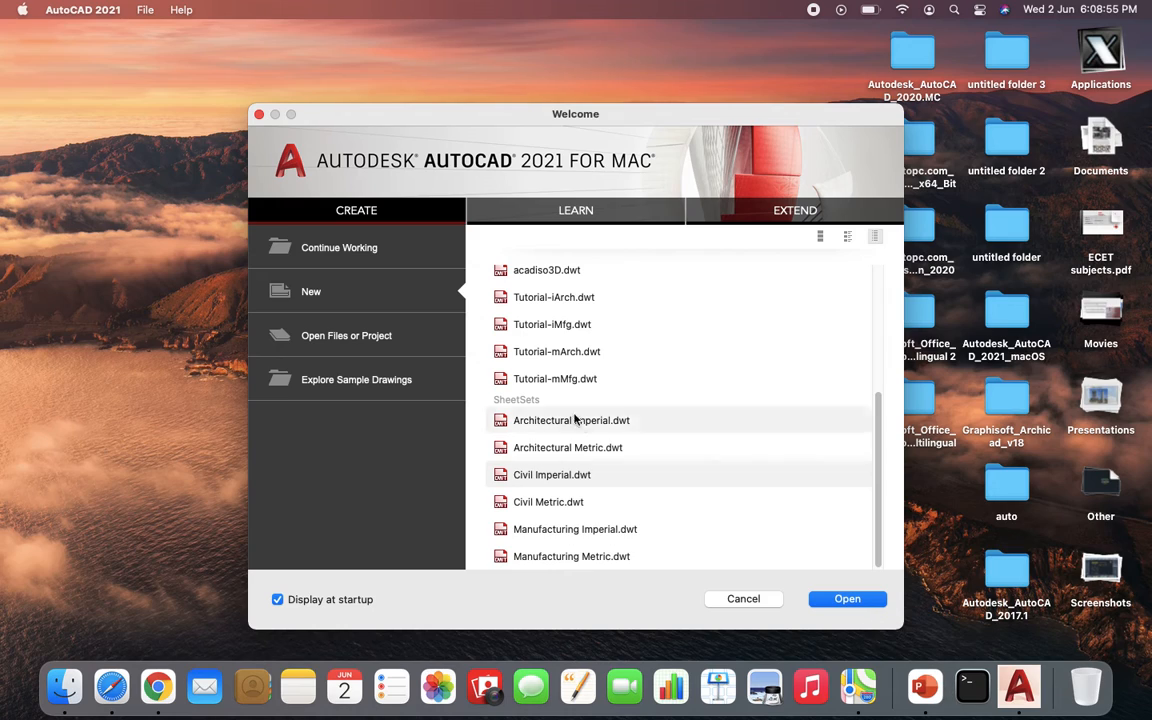
Look through the welcome window's recent drawings, new-drawing templates, file browser and online sample drawings.
{"action": "left_click", "coordinate": [381, 249]}
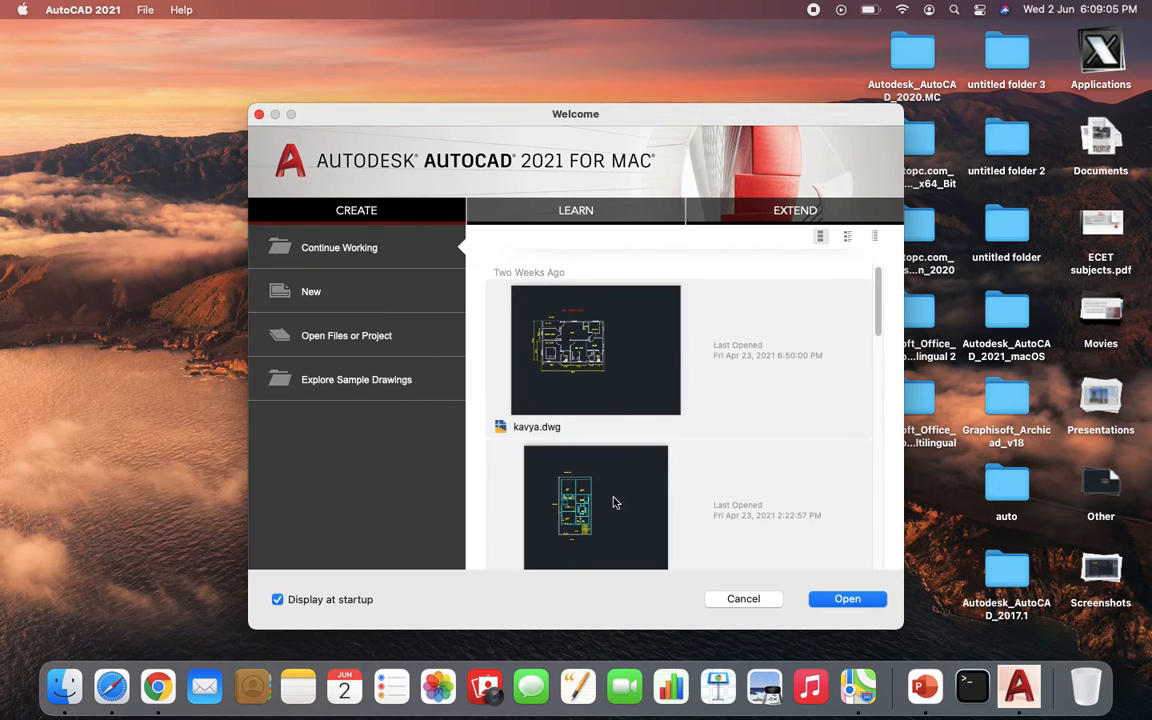
{"action": "scroll", "coordinate": [616, 499], "scroll_direction": "down", "scroll_amount": 10}
{"action": "scroll", "coordinate": [617, 473], "scroll_direction": "up", "scroll_amount": 10}
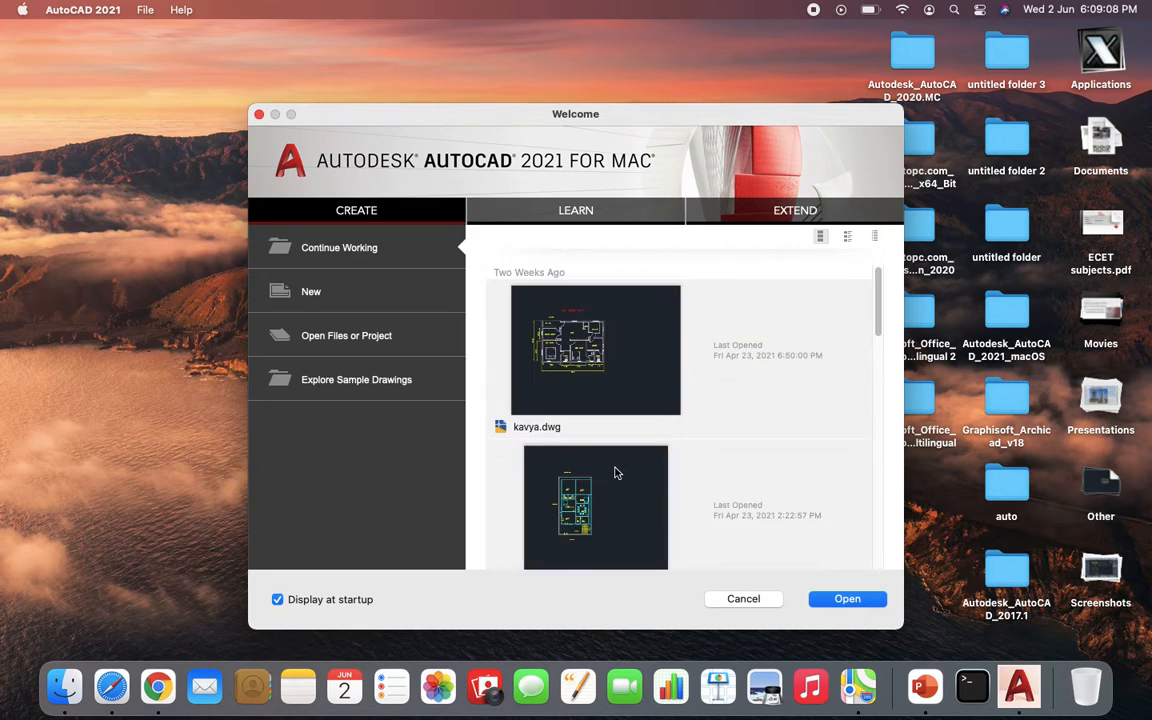
{"action": "left_click", "coordinate": [397, 300]}
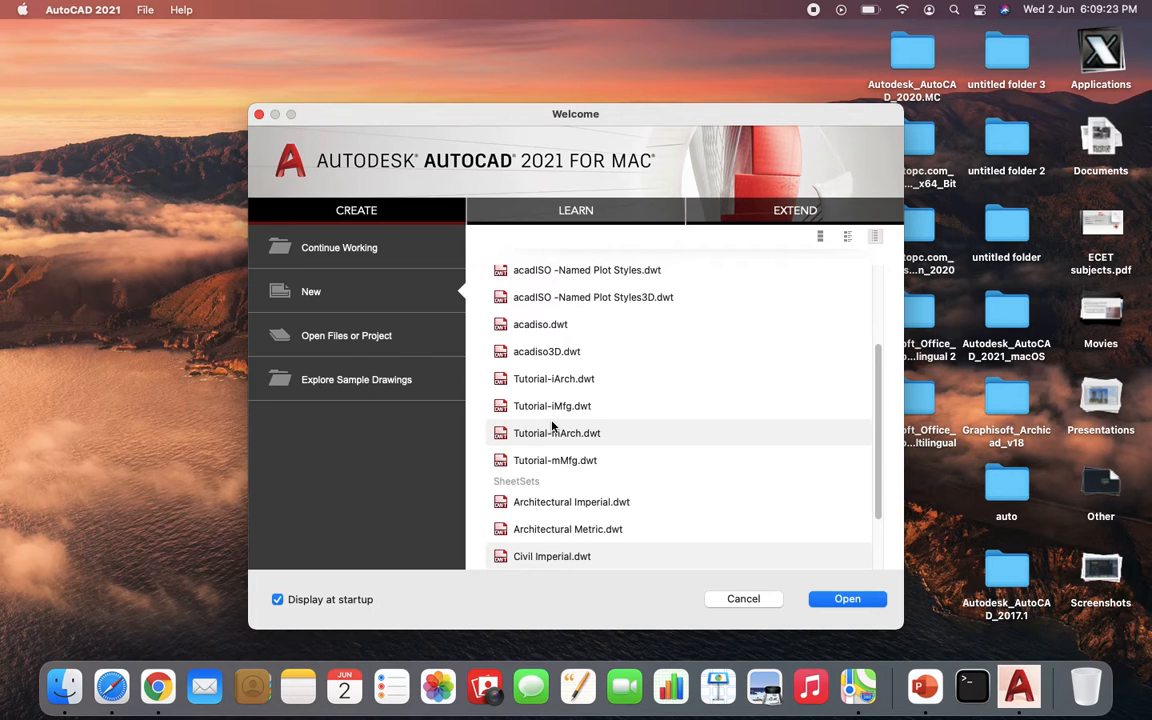
{"action": "left_click", "coordinate": [425, 340]}
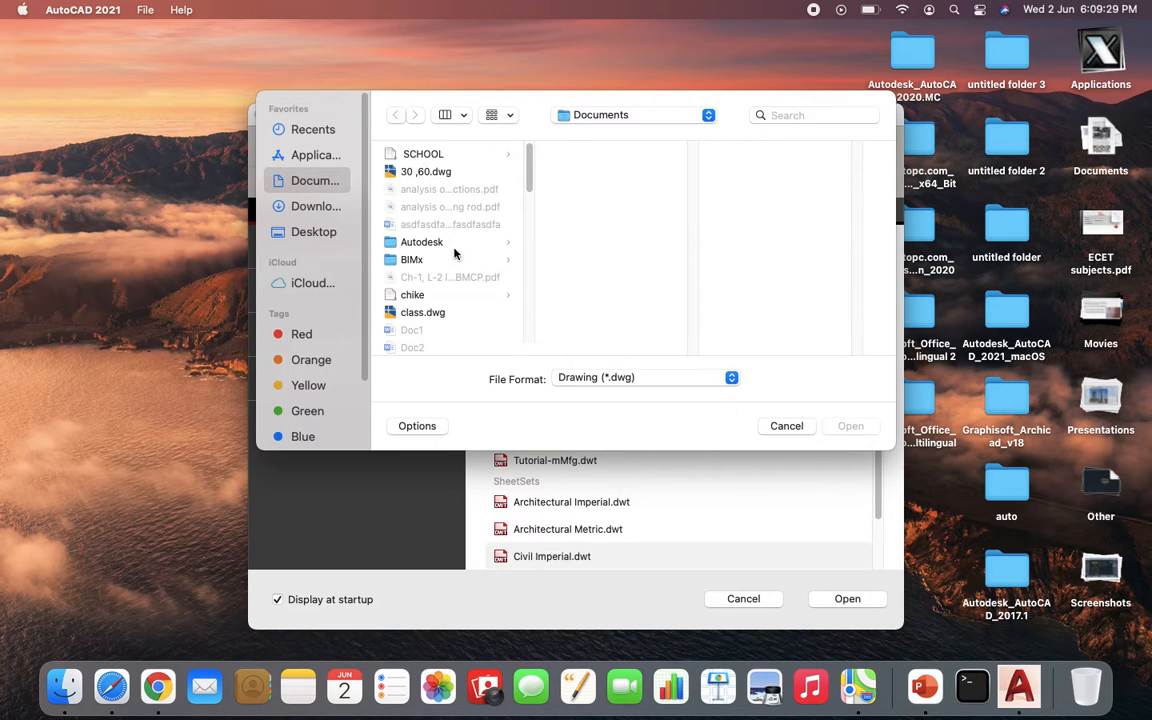
{"action": "left_click", "coordinate": [786, 426]}
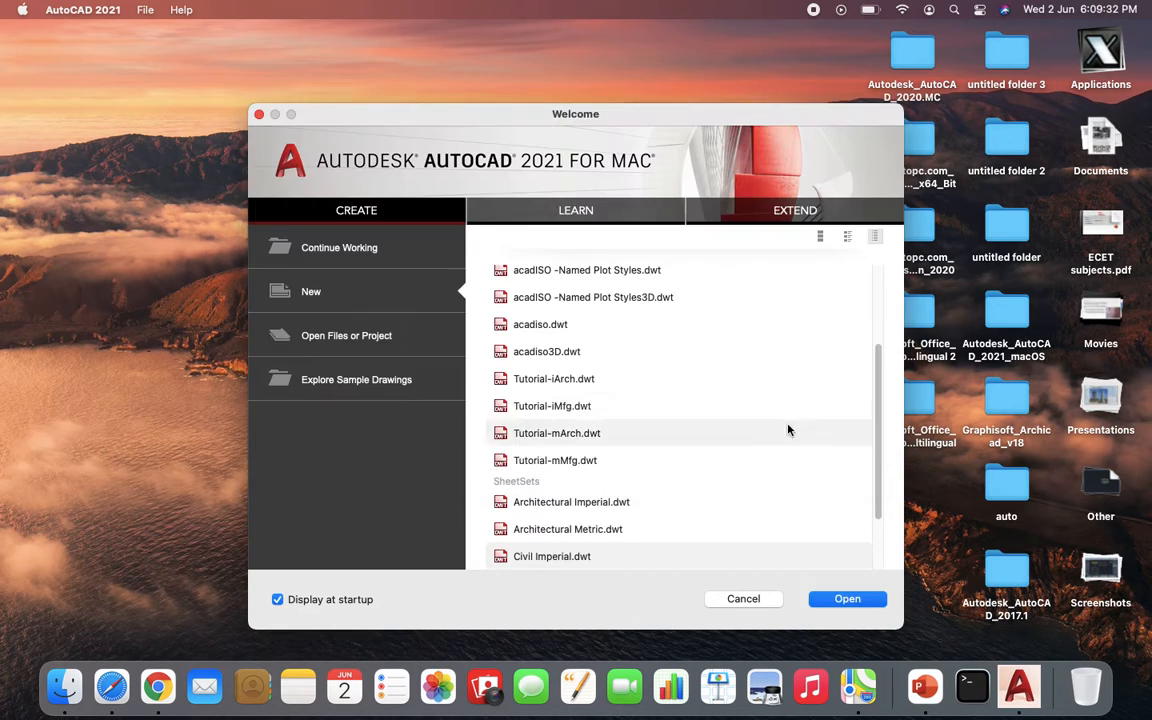
{"action": "left_click", "coordinate": [437, 380]}
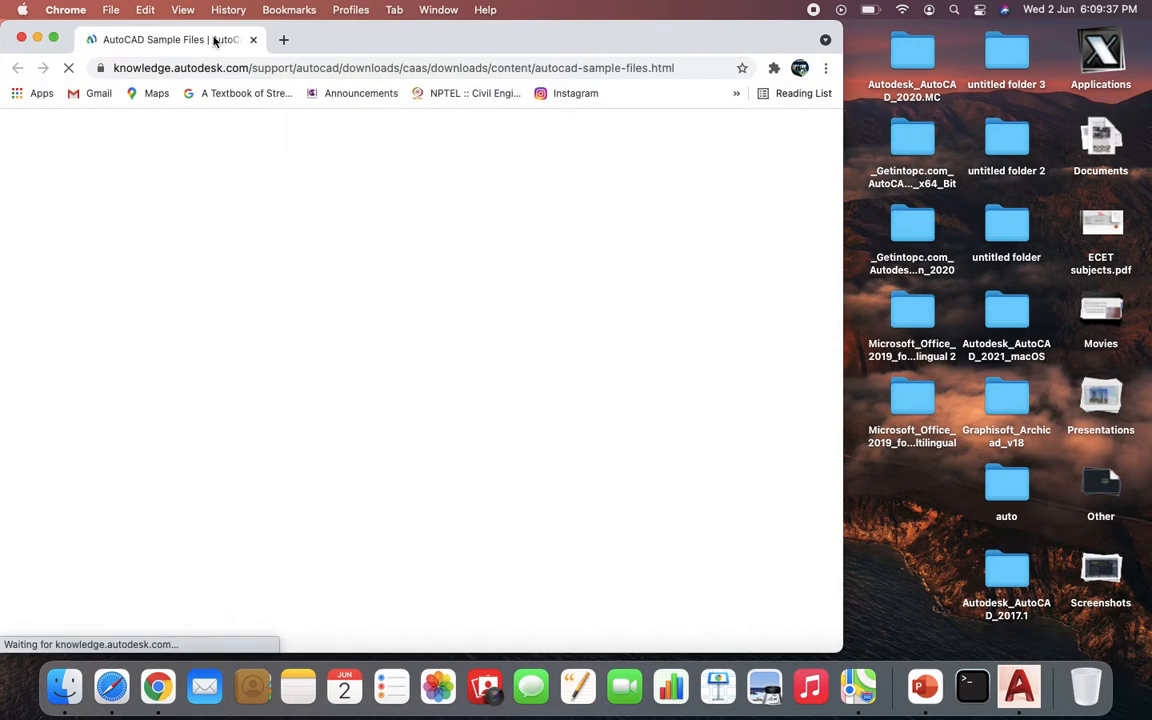
{"action": "left_click", "coordinate": [253, 40]}
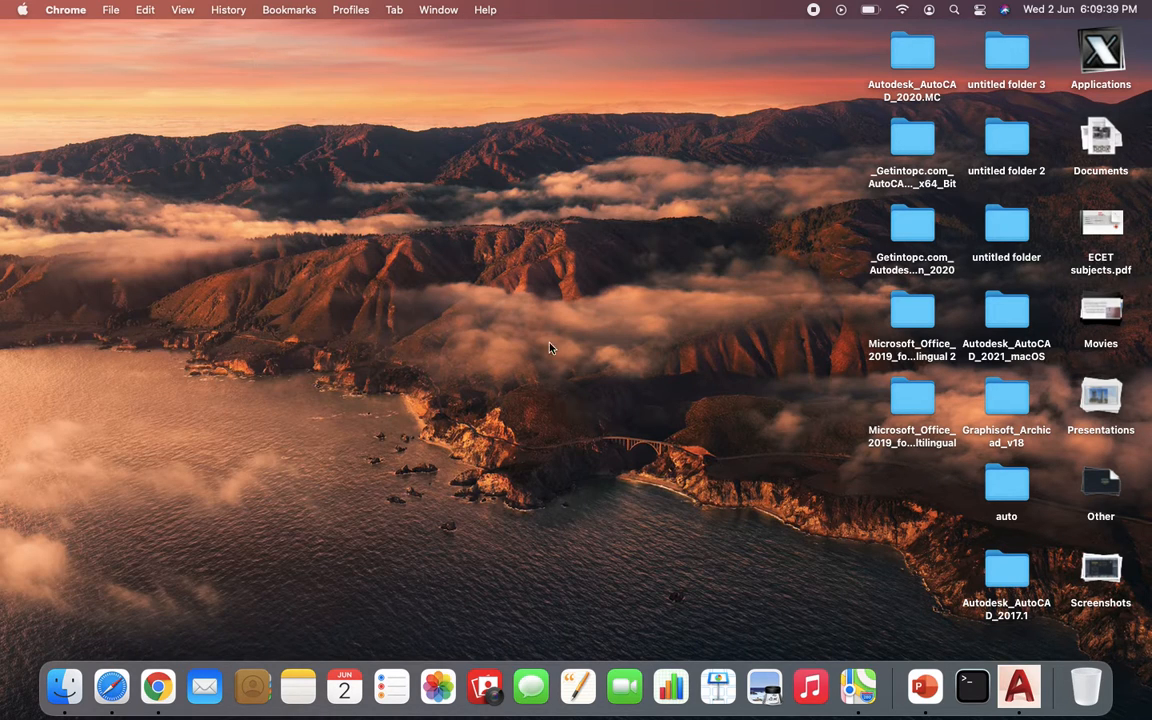
{"action": "left_click", "coordinate": [1019, 686]}
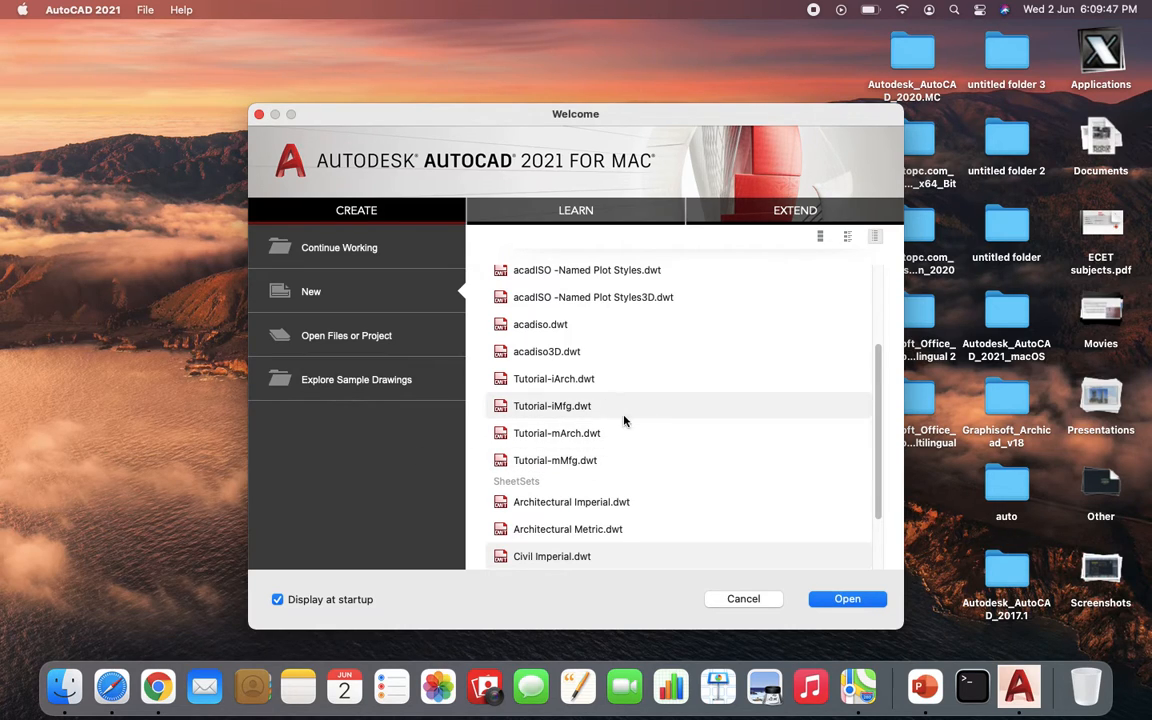
Examine the learning videos and the forum, training and support resources, returning to the drawing creation options.
{"action": "left_click", "coordinate": [593, 220]}
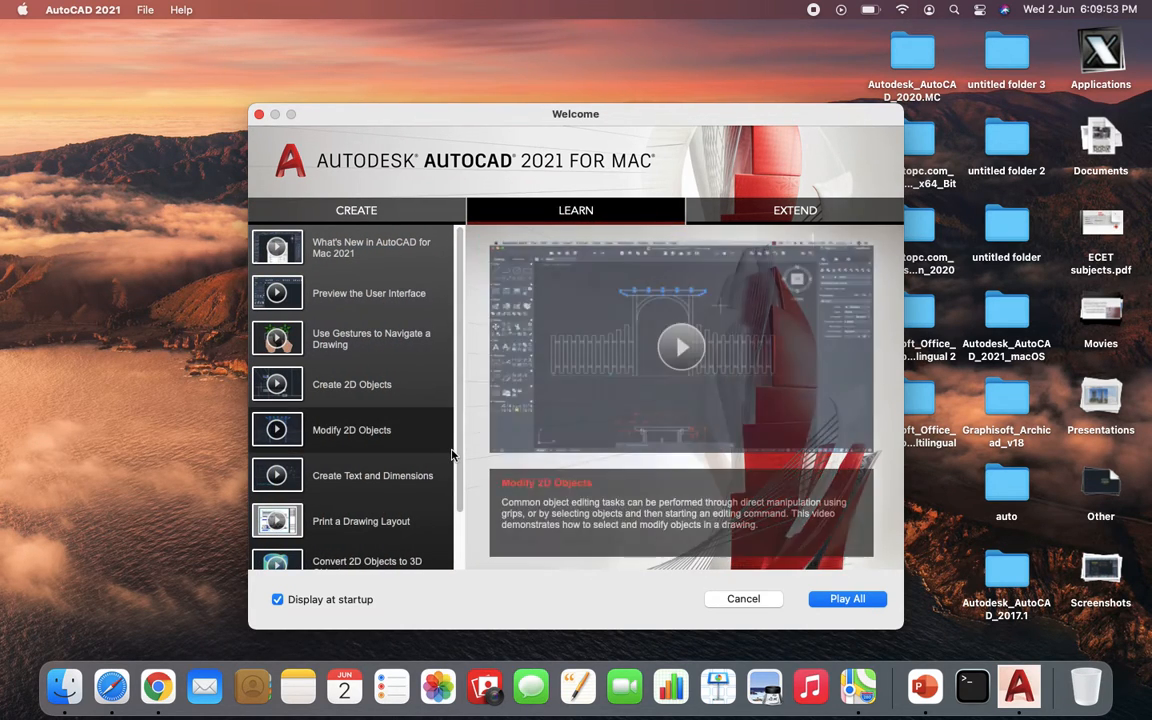
{"action": "left_click_drag", "start_coordinate": [458, 460], "coordinate": [461, 337]}
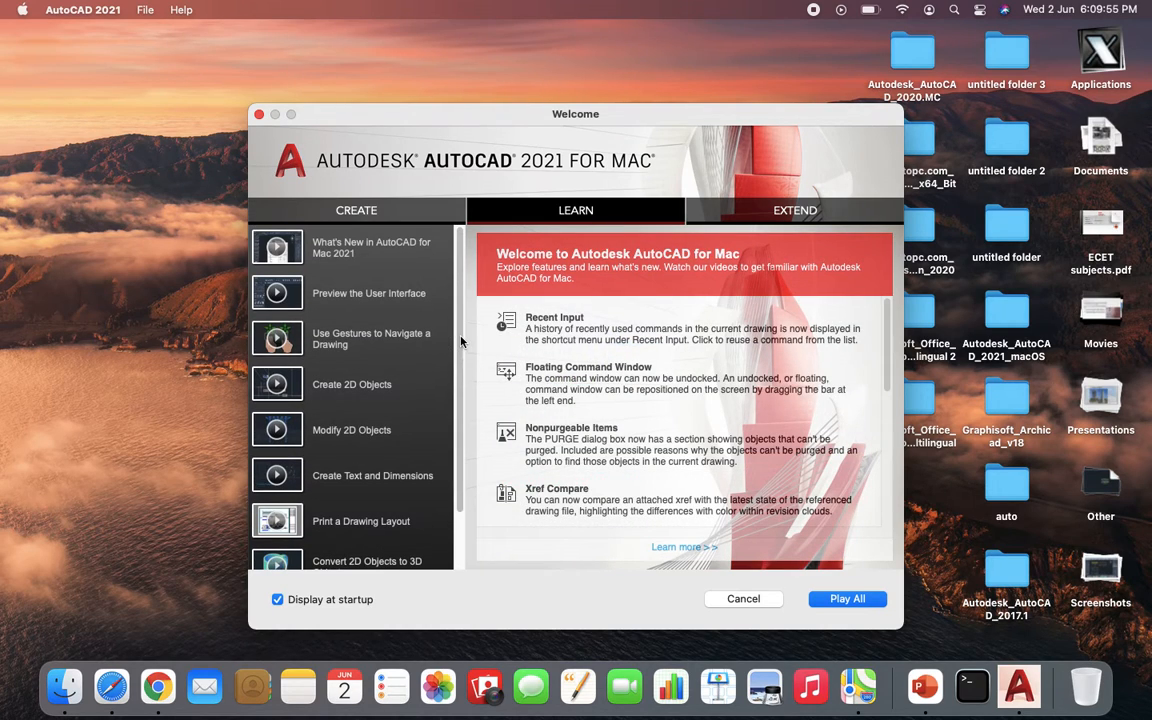
{"action": "left_click", "coordinate": [778, 210]}
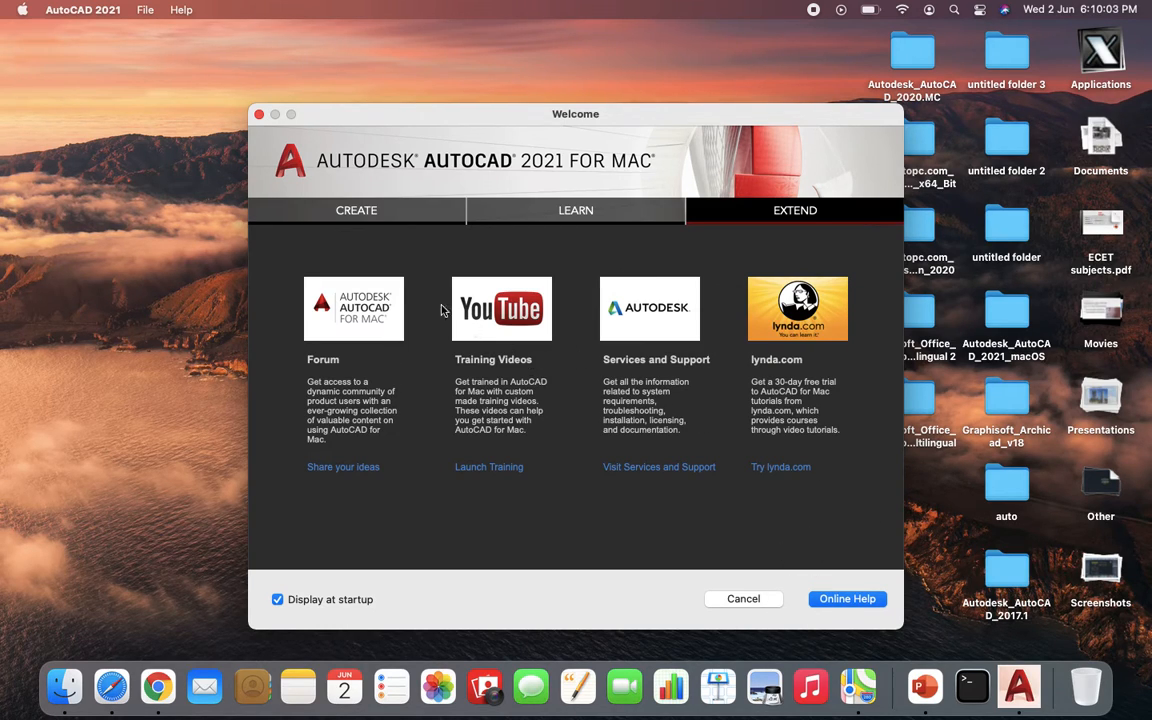
{"action": "left_click", "coordinate": [388, 220]}
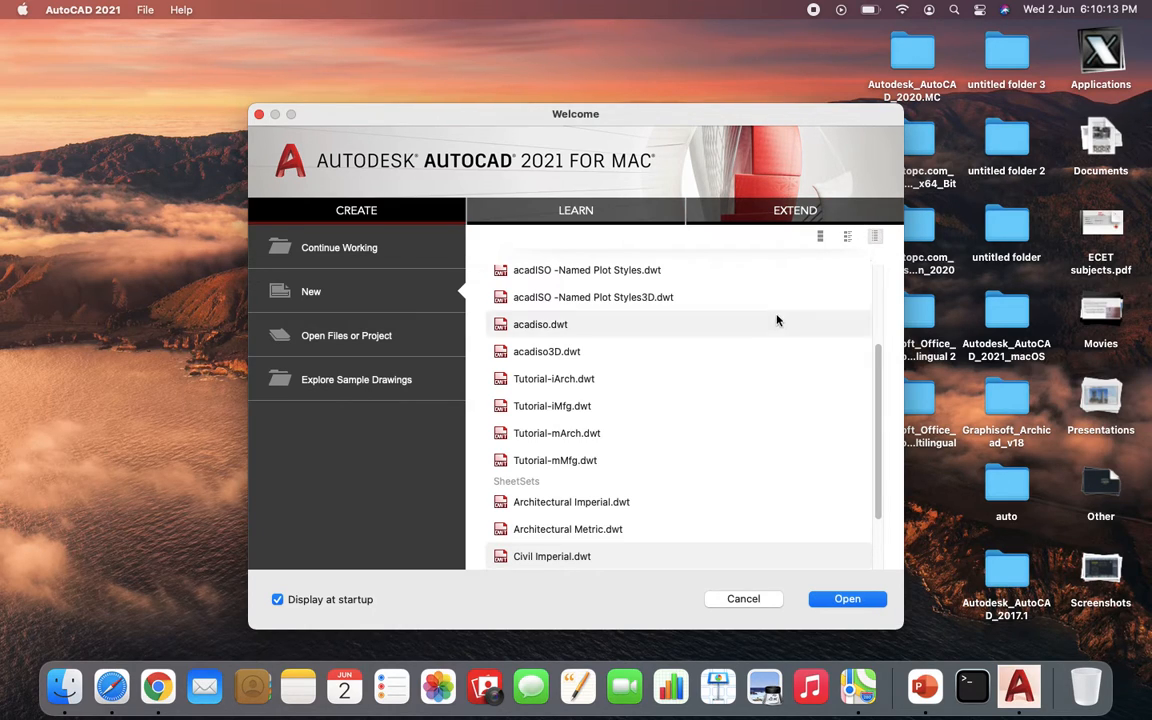
Show the templates as small thumbnails with details and select Civil Imperial.dwt among the sheet set templates.
{"action": "left_click", "coordinate": [847, 237]}
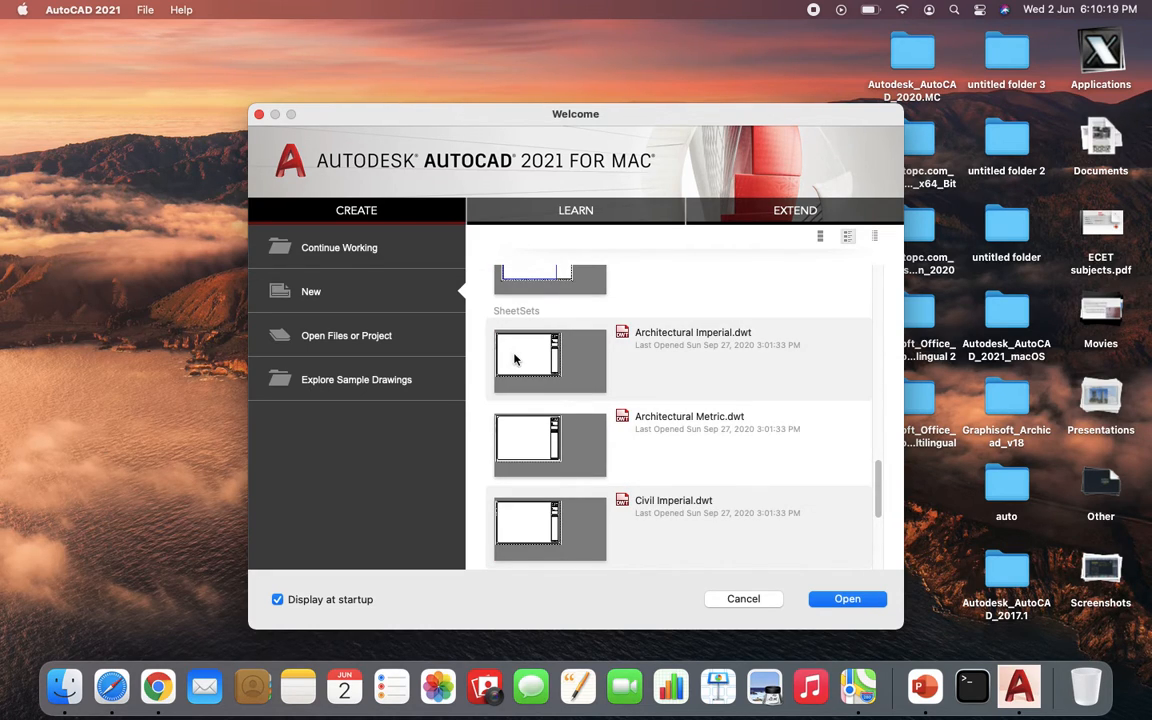
{"action": "left_click", "coordinate": [557, 450]}
{"action": "left_click", "coordinate": [538, 525]}
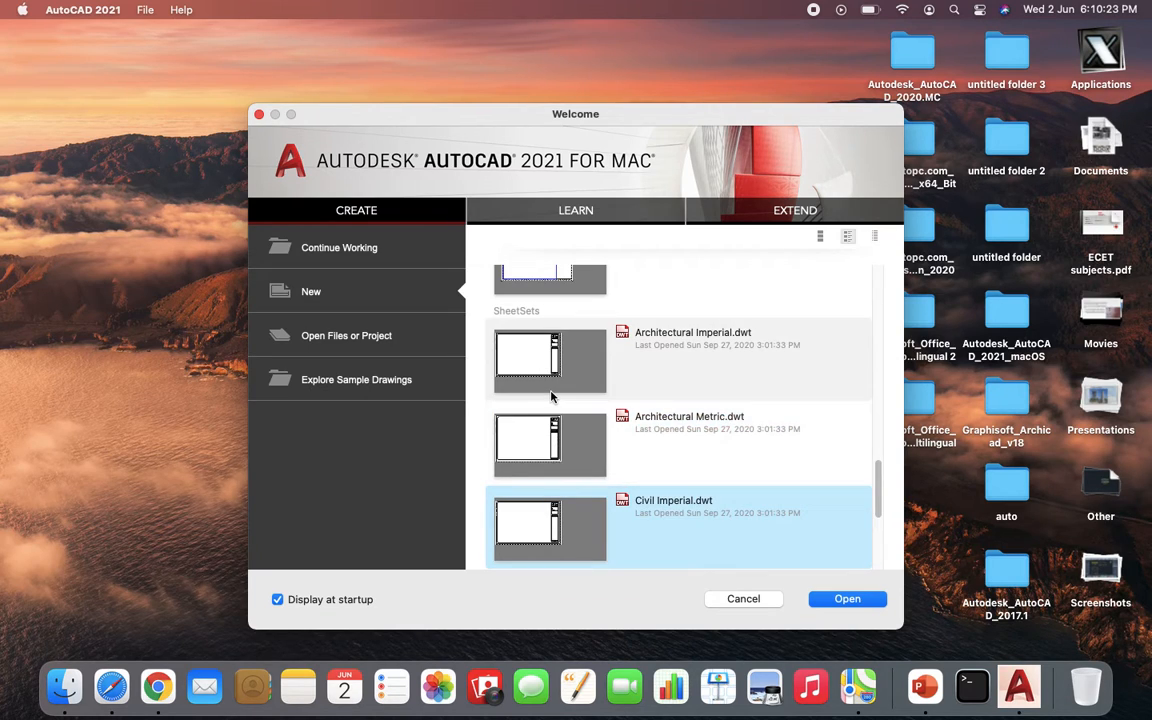
{"action": "scroll", "coordinate": [551, 397], "scroll_direction": "down", "scroll_amount": 5}
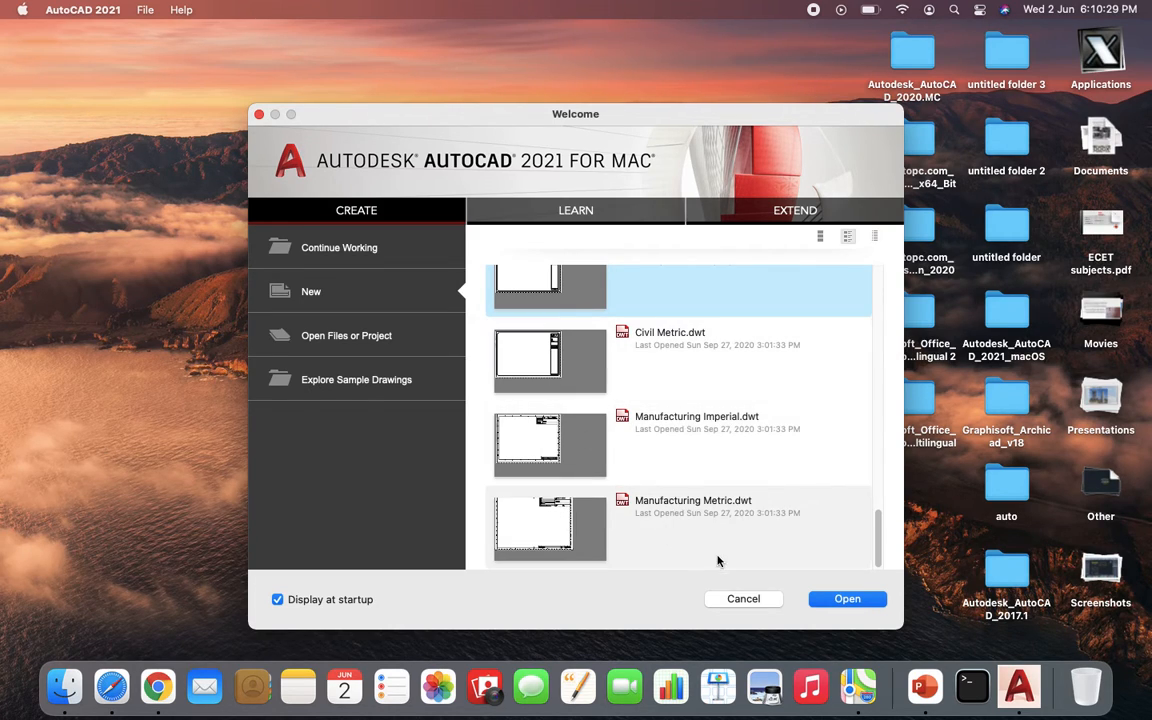
{"action": "scroll", "coordinate": [540, 400], "scroll_direction": "up", "scroll_amount": 8}
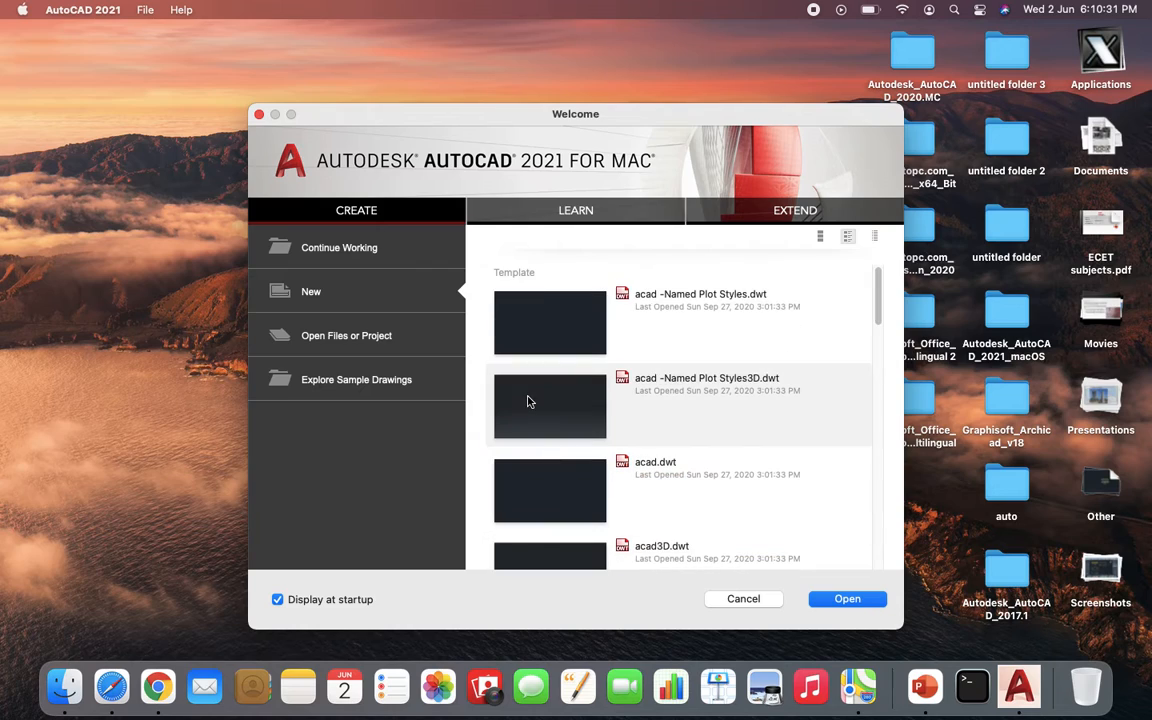
Compare the large-thumbnail and names-only views of the template list.
{"action": "left_click", "coordinate": [820, 236]}
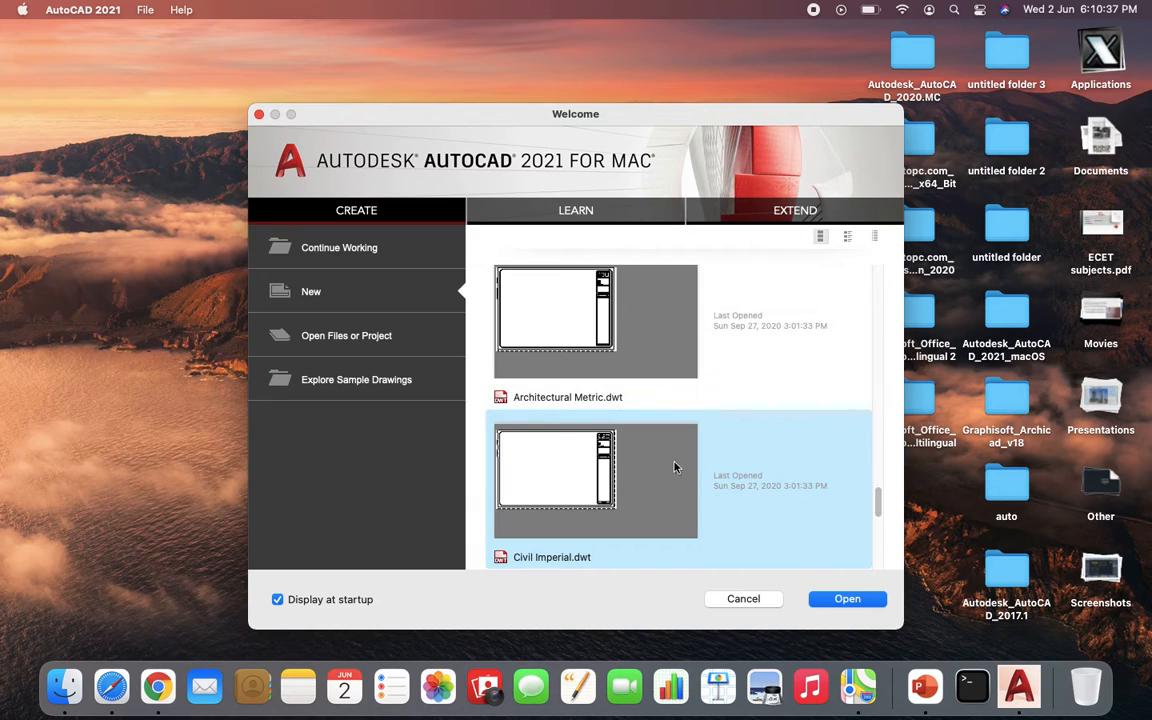
{"action": "scroll", "coordinate": [643, 511], "scroll_direction": "down", "scroll_amount": 5}
{"action": "scroll", "coordinate": [643, 511], "scroll_direction": "up", "scroll_amount": 10}
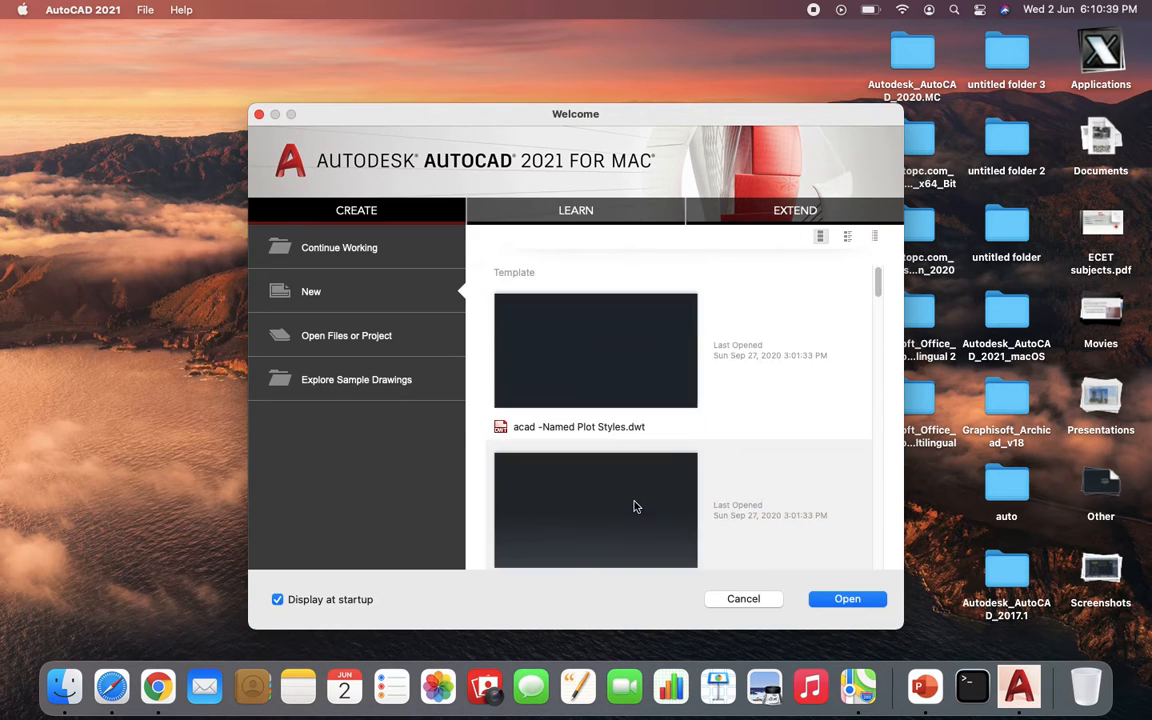
{"action": "left_click", "coordinate": [874, 238]}
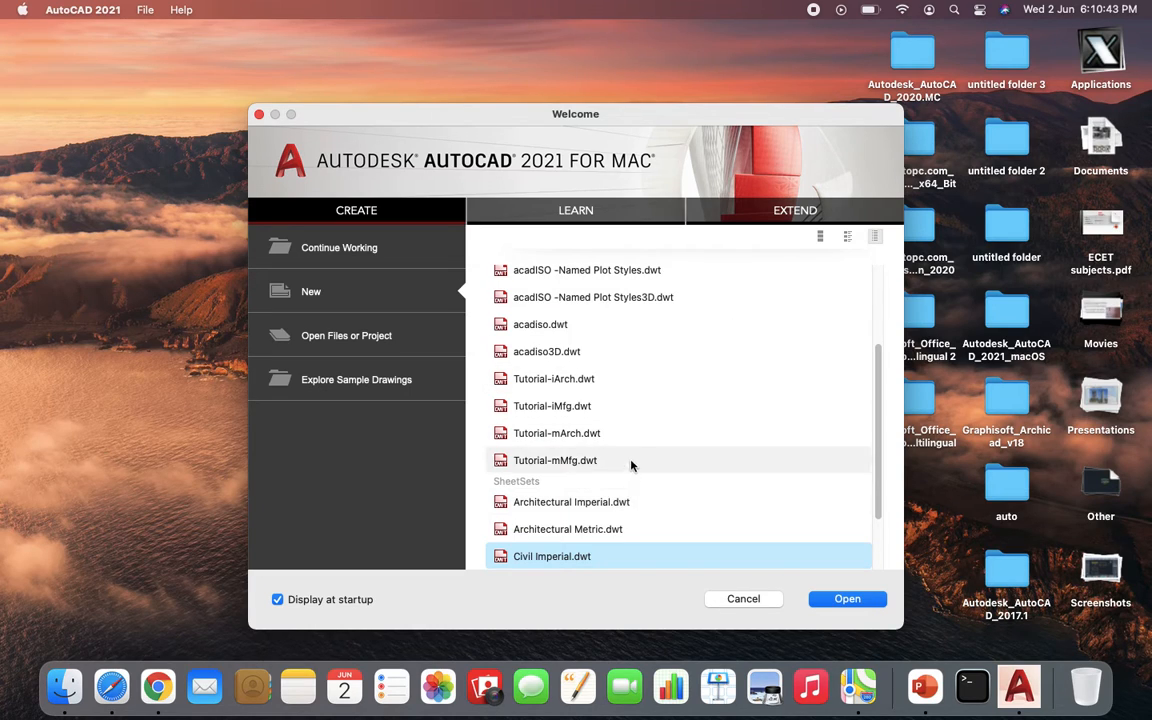
{"action": "scroll", "coordinate": [662, 405], "scroll_direction": "up", "scroll_amount": 3}
{"action": "scroll", "coordinate": [645, 470], "scroll_direction": "down", "scroll_amount": 5}
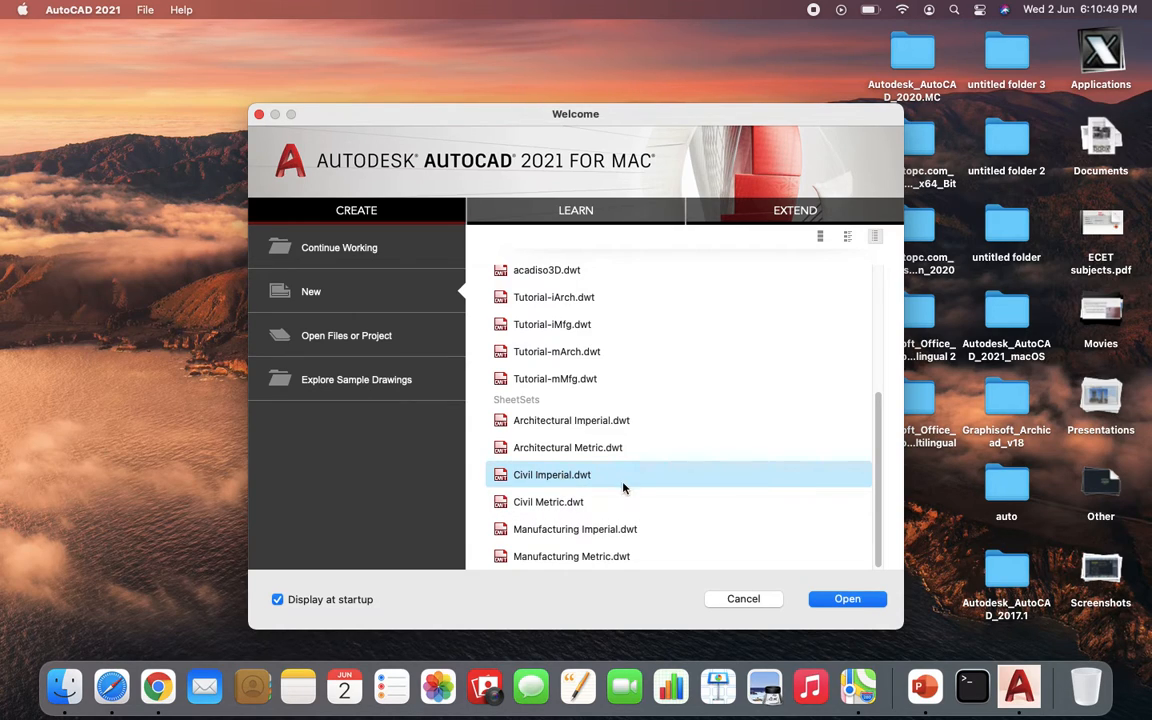
Create a new drawing from the Civil Imperial.dwt template and switch it to model space.
{"action": "left_click", "coordinate": [858, 599]}
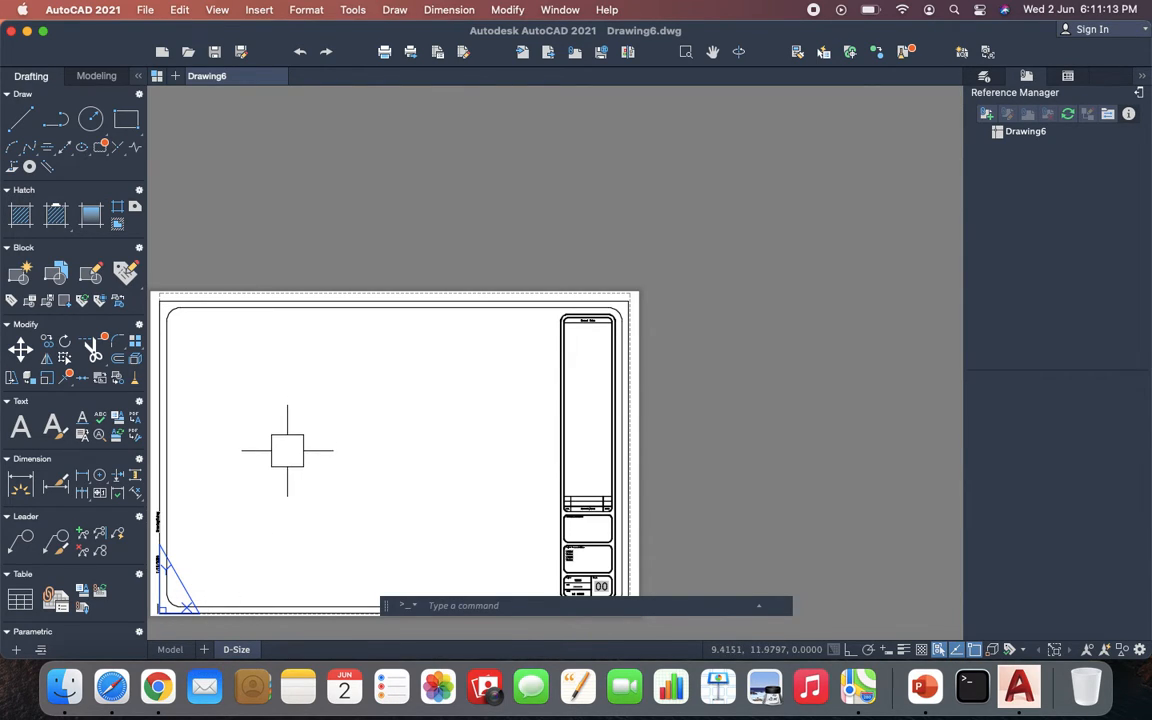
{"action": "left_click", "coordinate": [170, 649]}
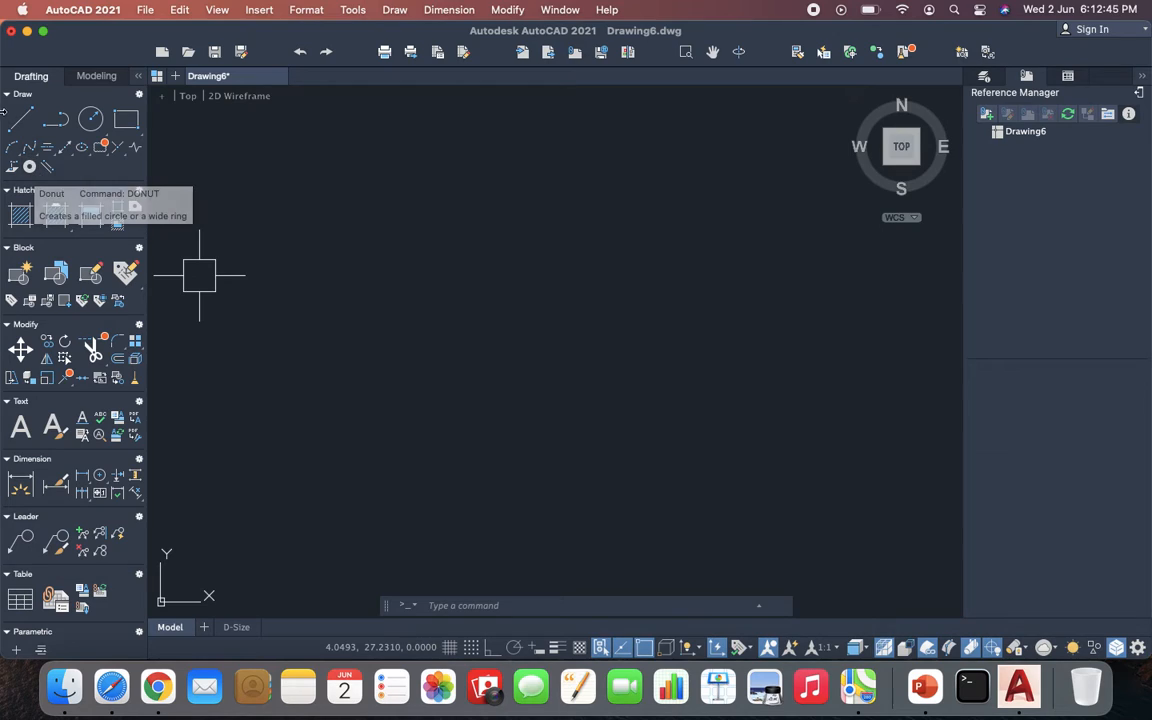
Draw a single, nearly horizontal line about 17.75 units long in the upper middle of the drawing area.
{"action": "left_click", "coordinate": [15, 127]}
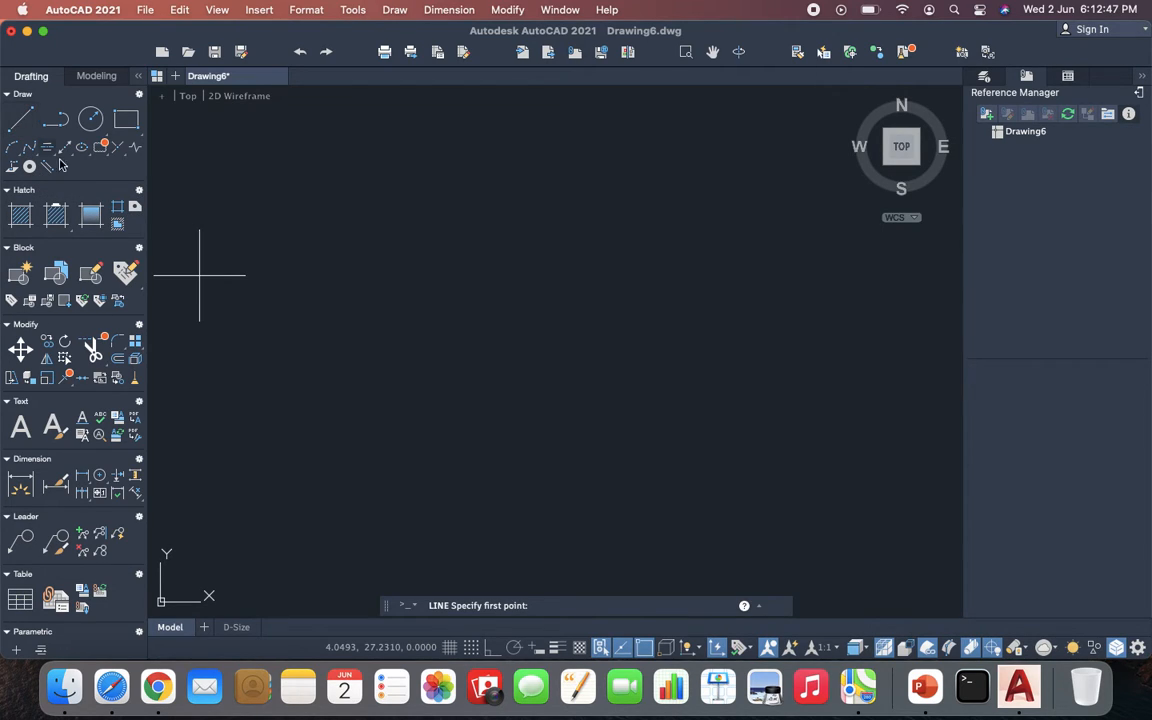
{"action": "left_click", "coordinate": [344, 298]}
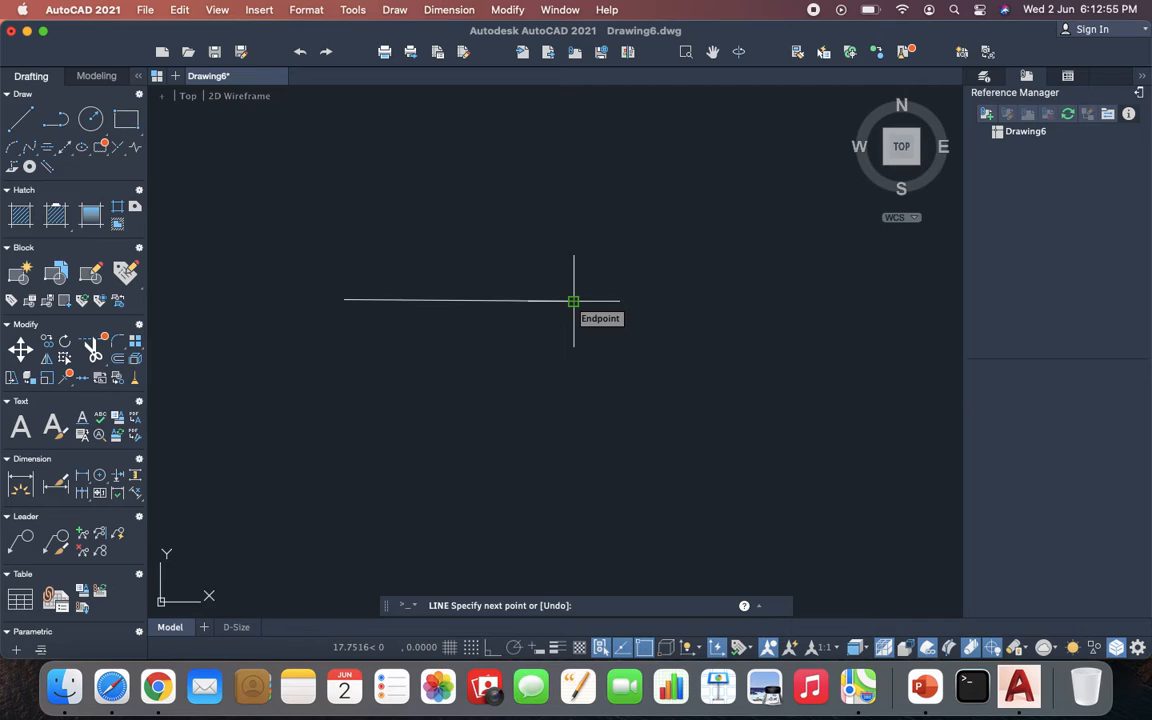
{"action": "left_click", "coordinate": [573, 301]}
{"action": "key", "text": "Return"}
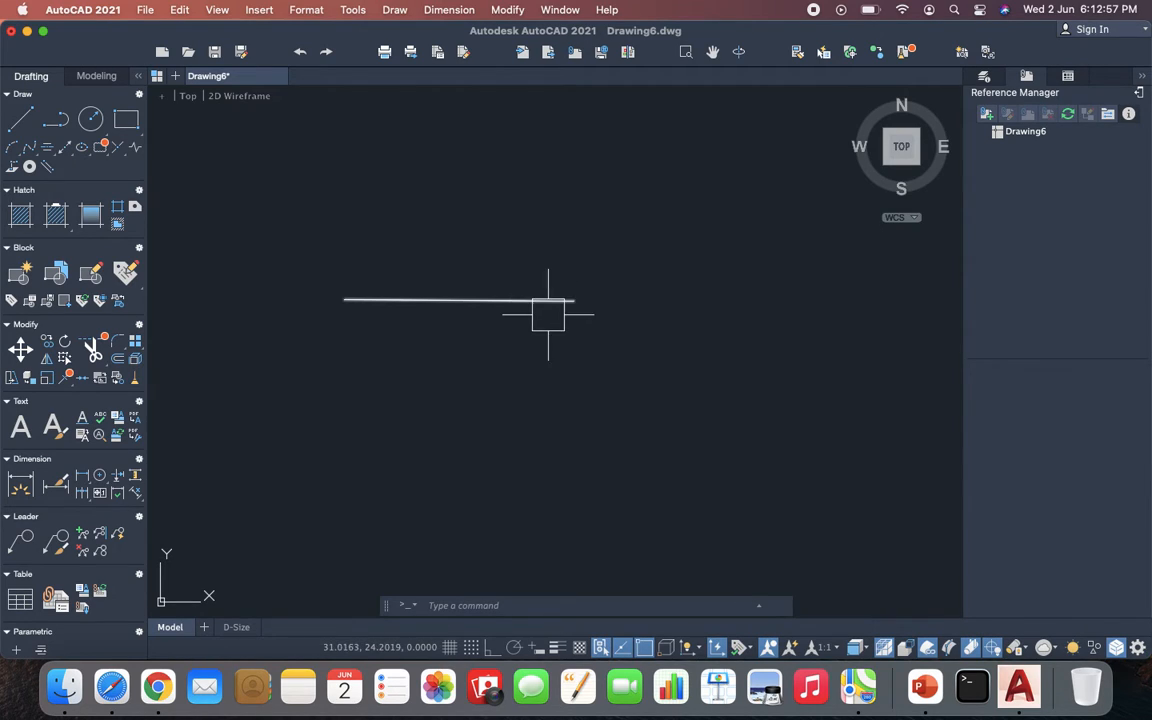
Turn on dynamic input and draw a horizontal line about 16.26 units long below the first line.
{"action": "left_click", "coordinate": [538, 647]}
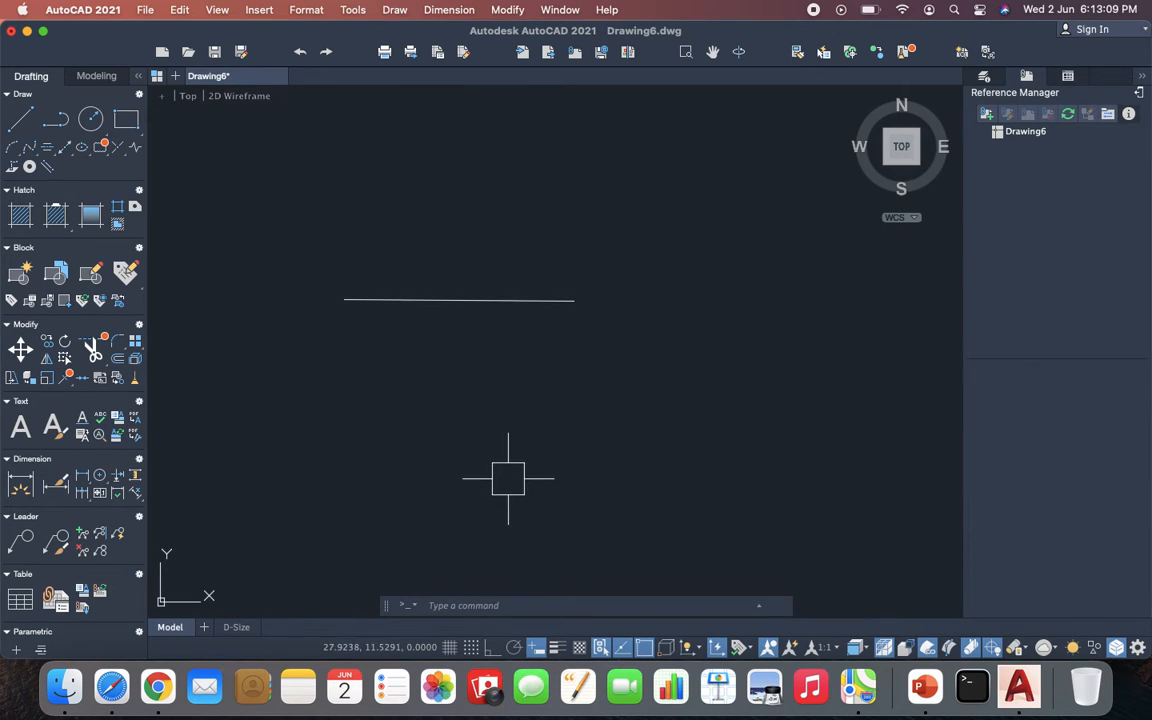
{"action": "left_click", "coordinate": [28, 127]}
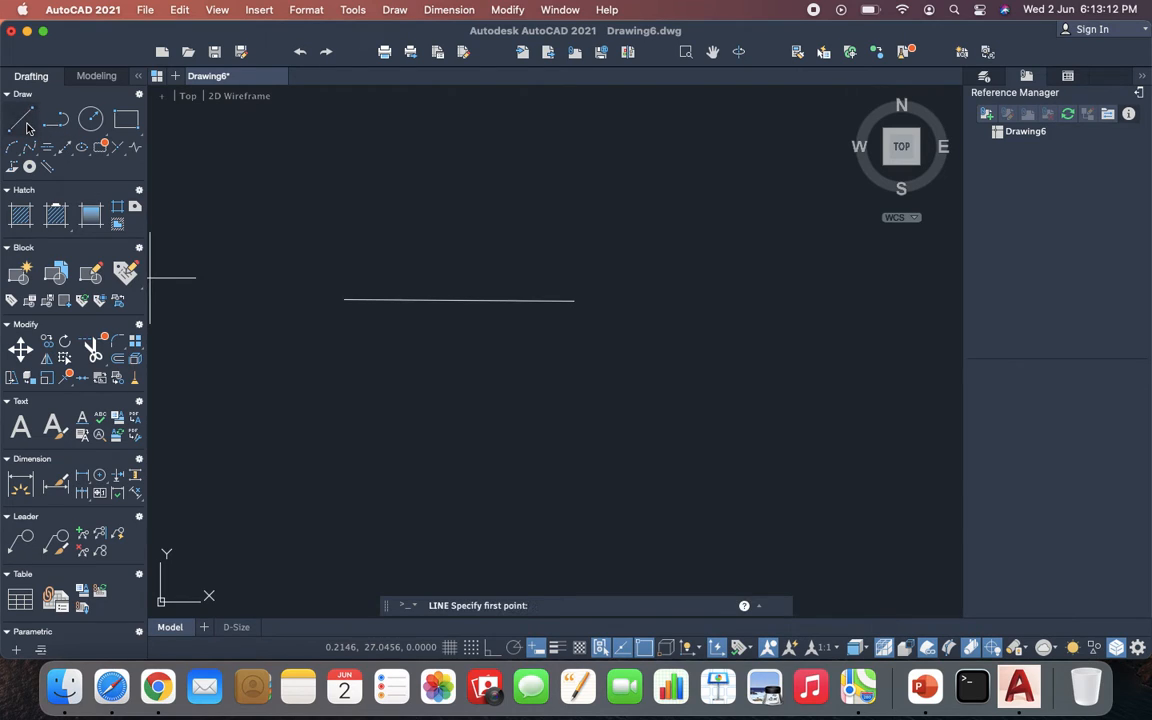
{"action": "left_click", "coordinate": [372, 405]}
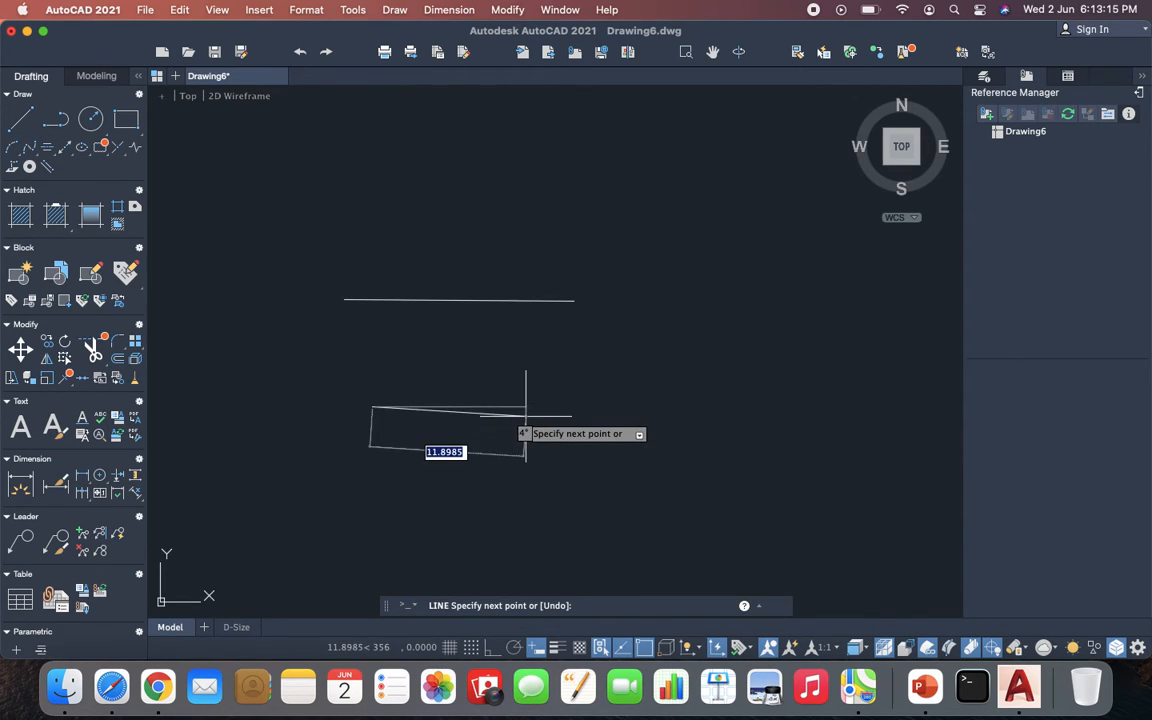
{"action": "scroll", "coordinate": [567, 414], "scroll_direction": "up", "scroll_amount": 2}
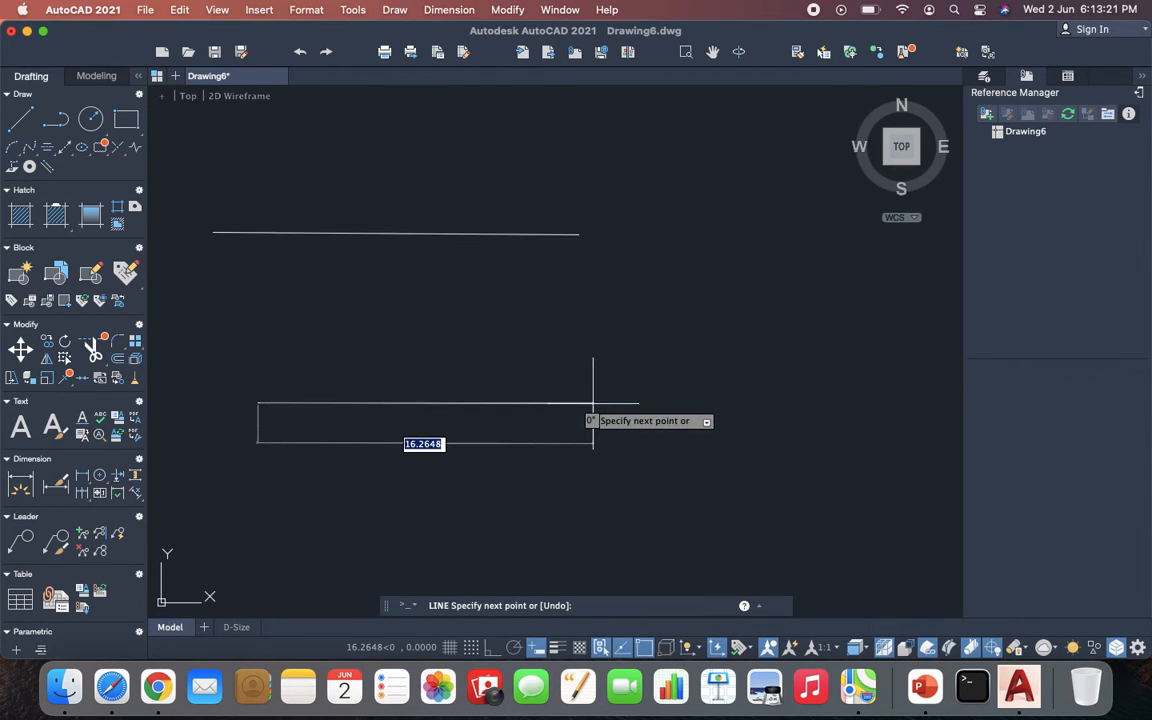
{"action": "left_click", "coordinate": [593, 403]}
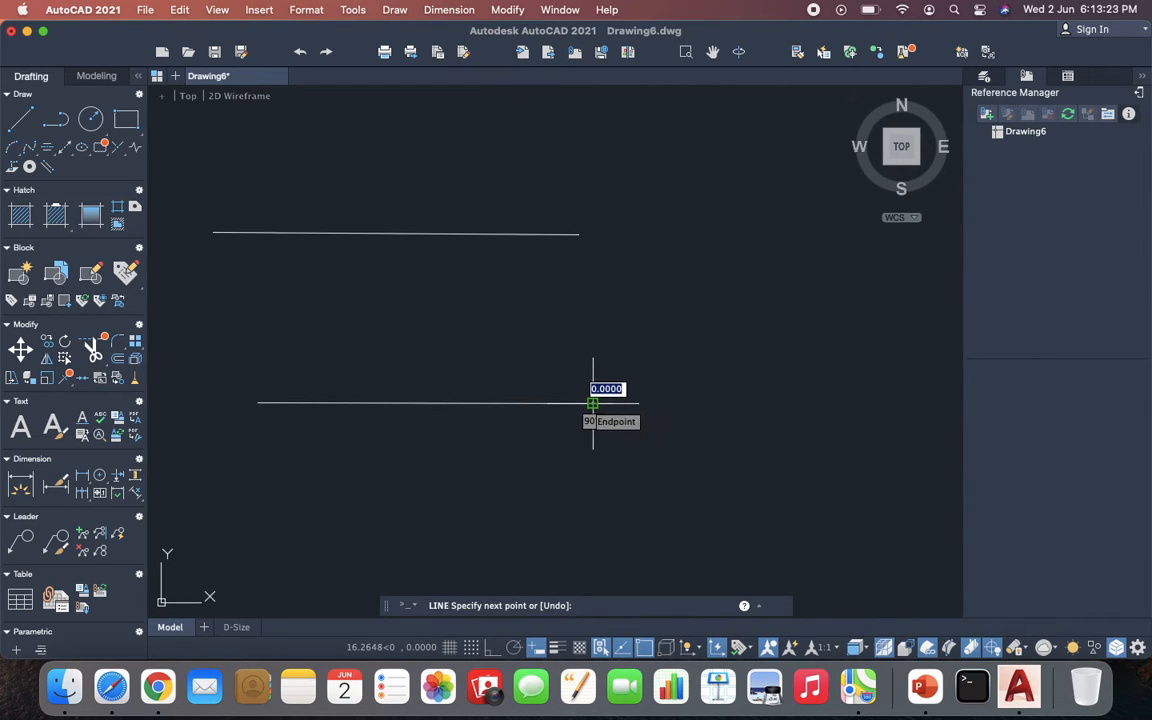
Continue the lower line into a downward-pointing triangle, closing it at the start point with a side about 16.92 units long.
{"action": "scroll", "coordinate": [589, 430], "scroll_direction": "down", "scroll_amount": 2}
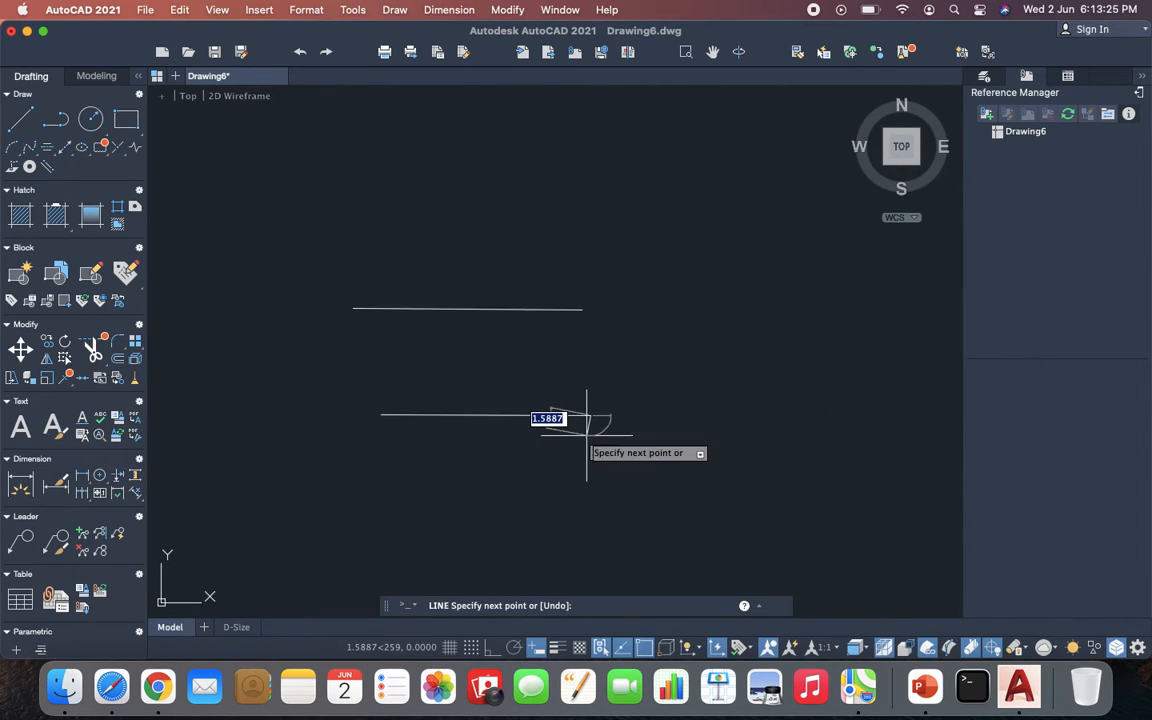
{"action": "scroll", "coordinate": [607, 475], "scroll_direction": "down", "scroll_amount": 5}
{"action": "scroll", "coordinate": [585, 515], "scroll_direction": "up", "scroll_amount": 10}
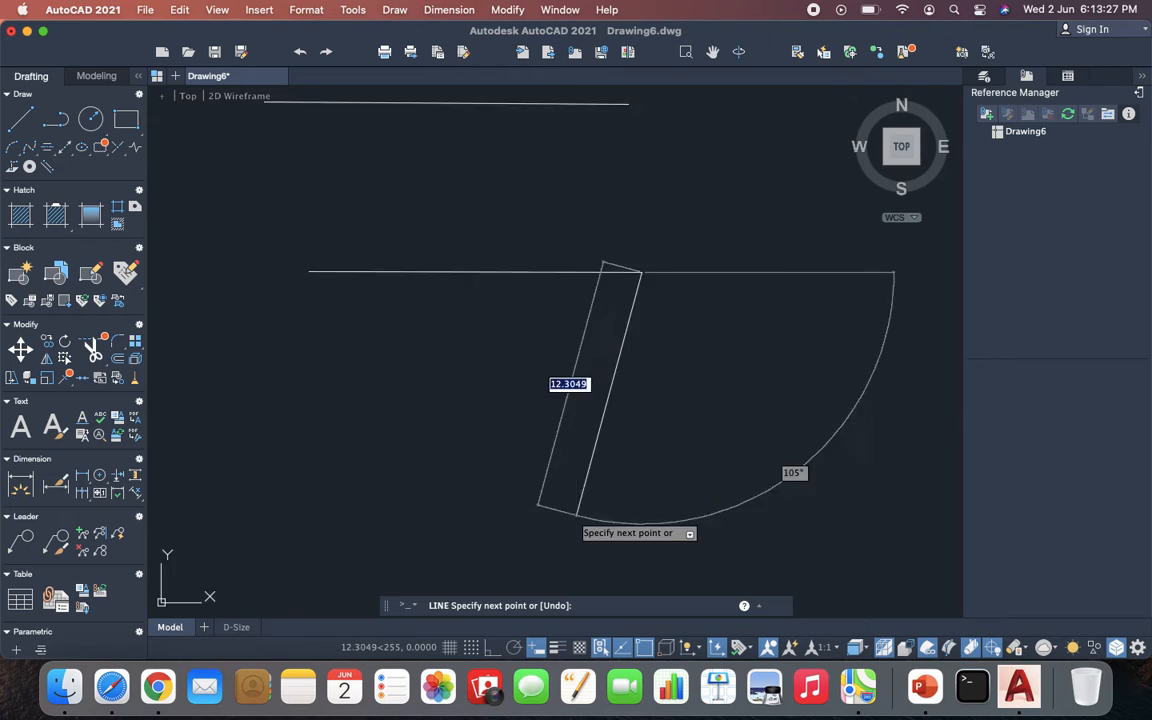
{"action": "scroll", "coordinate": [567, 500], "scroll_direction": "down", "scroll_amount": 6}
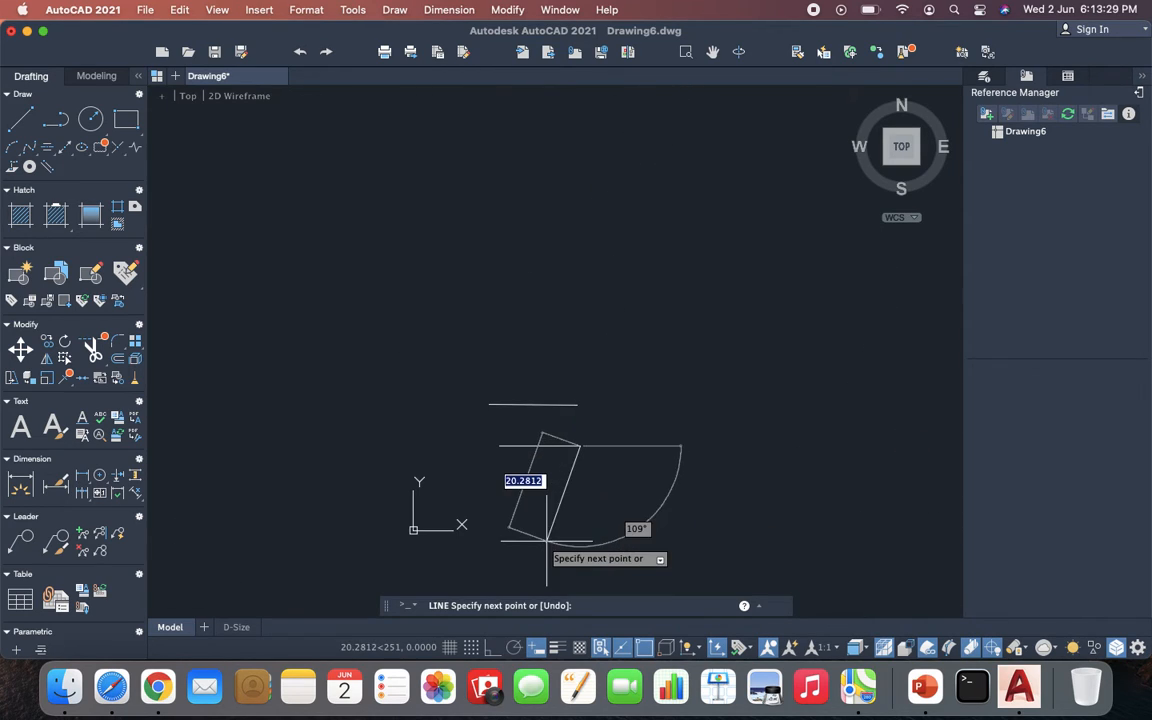
{"action": "left_click", "coordinate": [540, 520]}
{"action": "scroll", "coordinate": [506, 447], "scroll_direction": "up", "scroll_amount": 8}
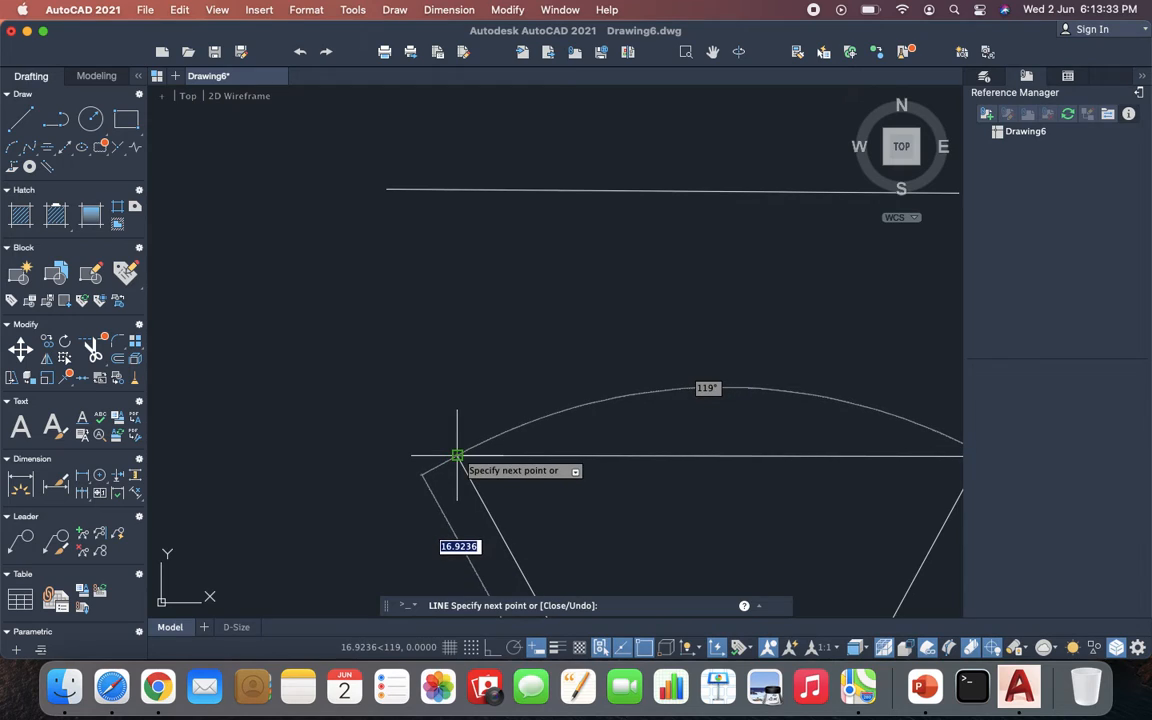
{"action": "left_click", "coordinate": [457, 456]}
{"action": "scroll", "coordinate": [470, 350], "scroll_direction": "down", "scroll_amount": 5}
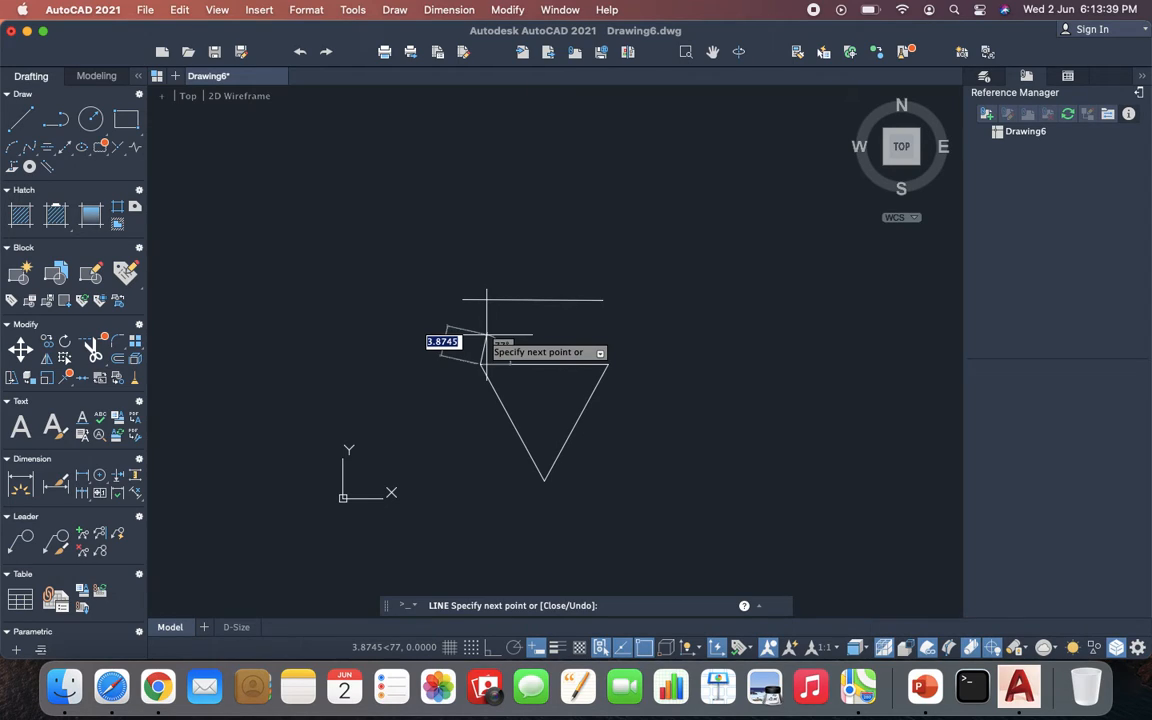
End the Line command and select the whole triangle with a window selection from its upper left to its lower right.
{"action": "key", "text": "Escape"}
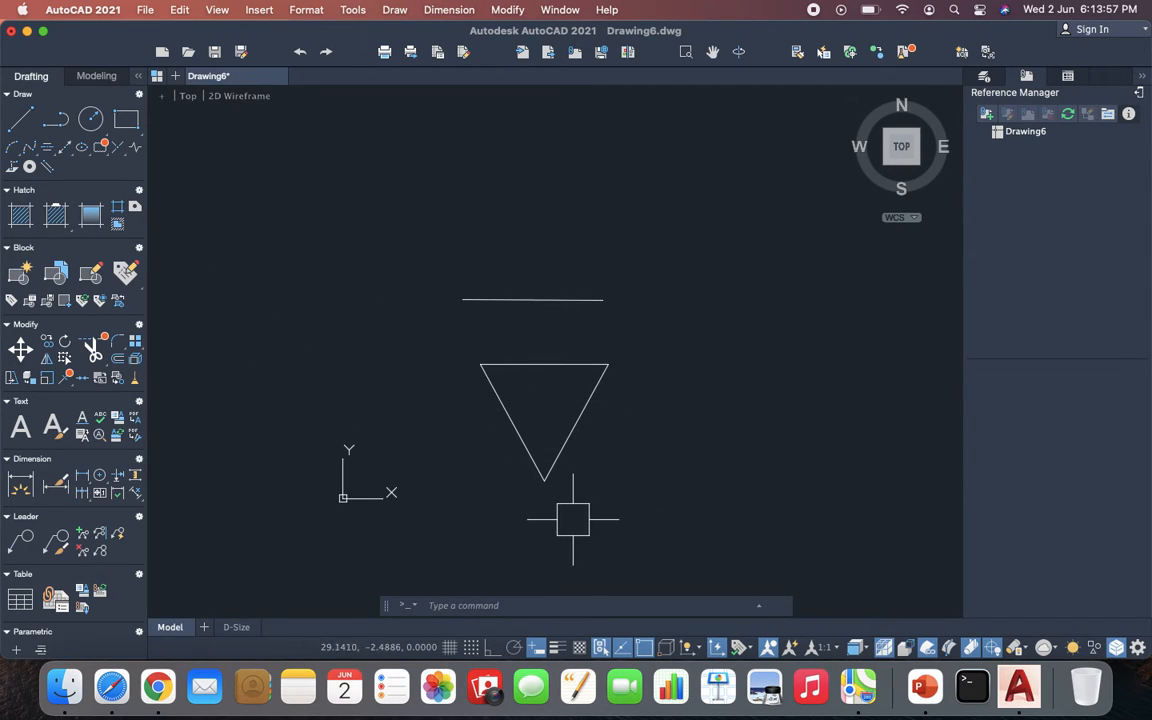
{"action": "scroll", "coordinate": [658, 252], "scroll_direction": "down", "scroll_amount": 2}
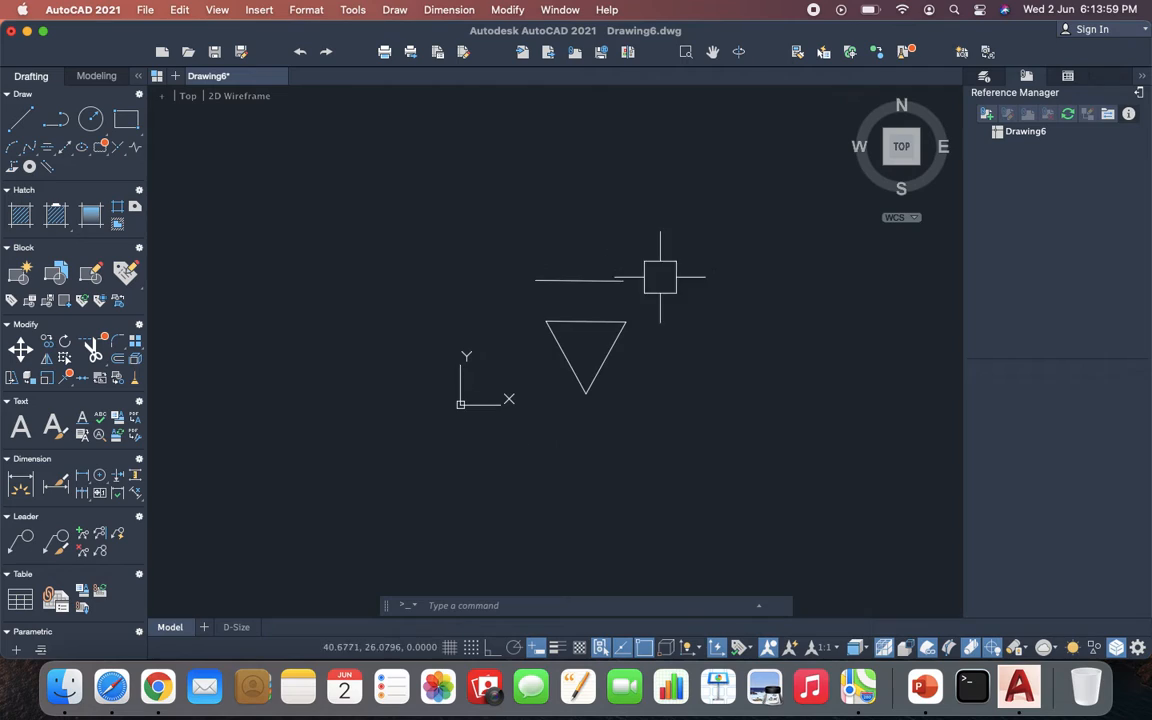
{"action": "scroll", "coordinate": [526, 349], "scroll_direction": "up", "scroll_amount": 4}
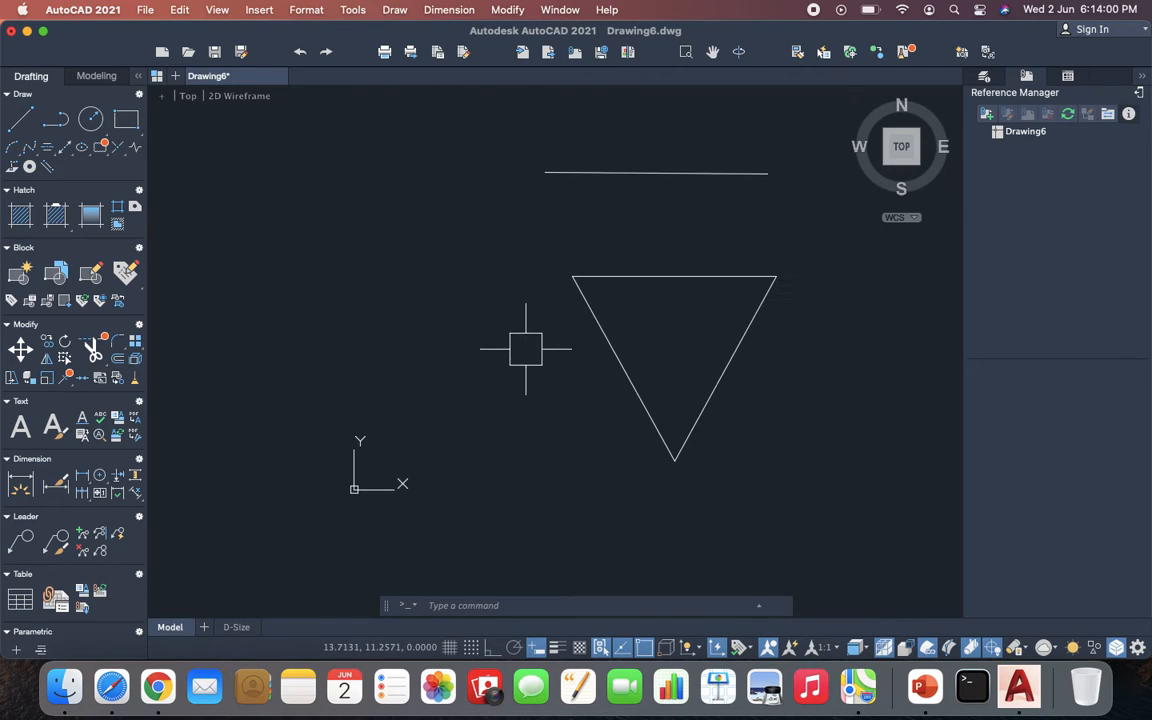
{"action": "left_click", "coordinate": [531, 261]}
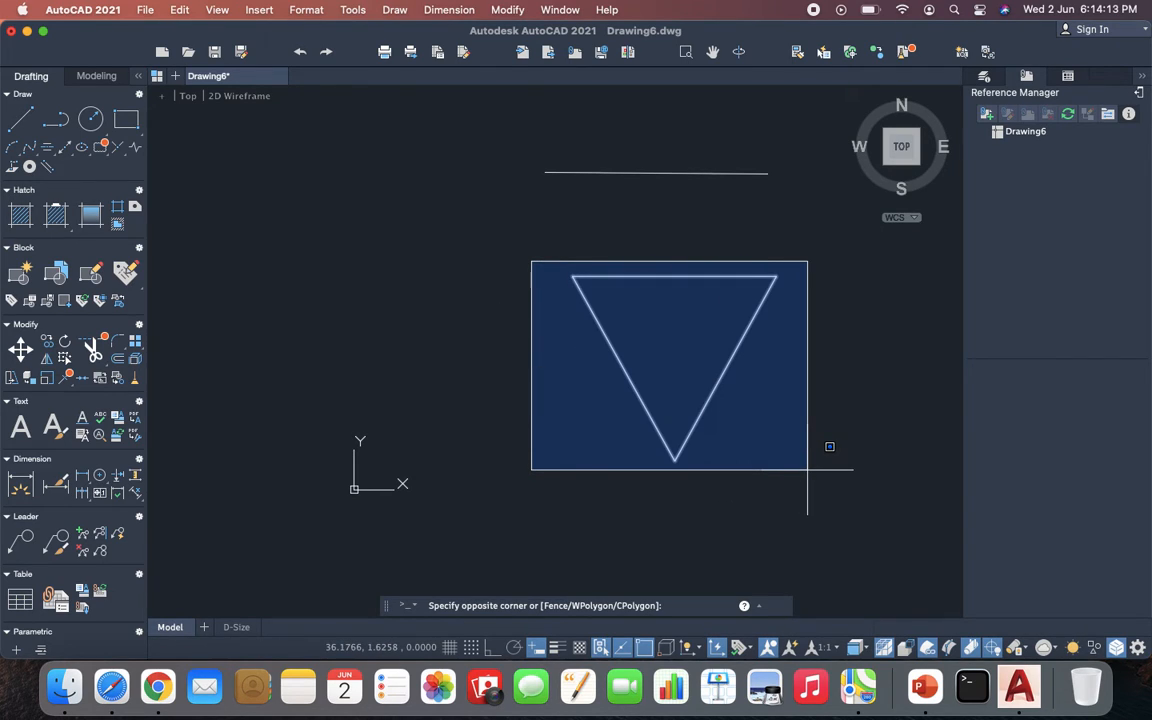
{"action": "left_click", "coordinate": [807, 469]}
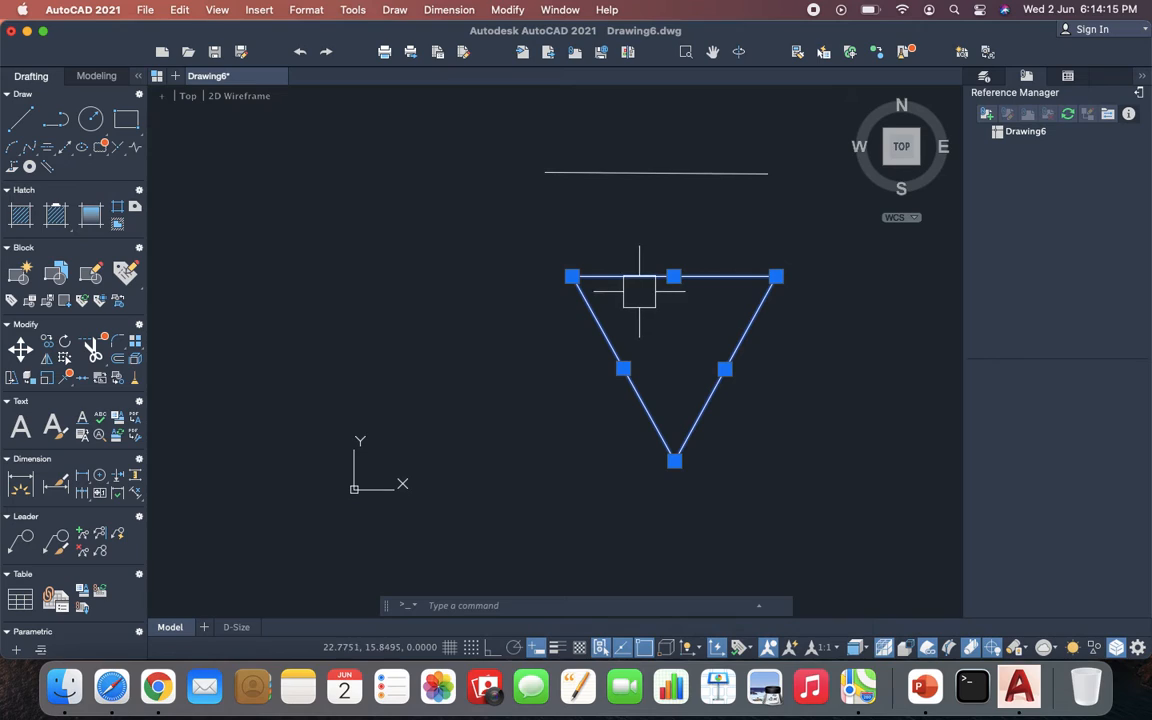
Try further selection boxes around the selected triangle and deselect everything.
{"action": "scroll", "coordinate": [425, 340], "scroll_direction": "down", "scroll_amount": 4}
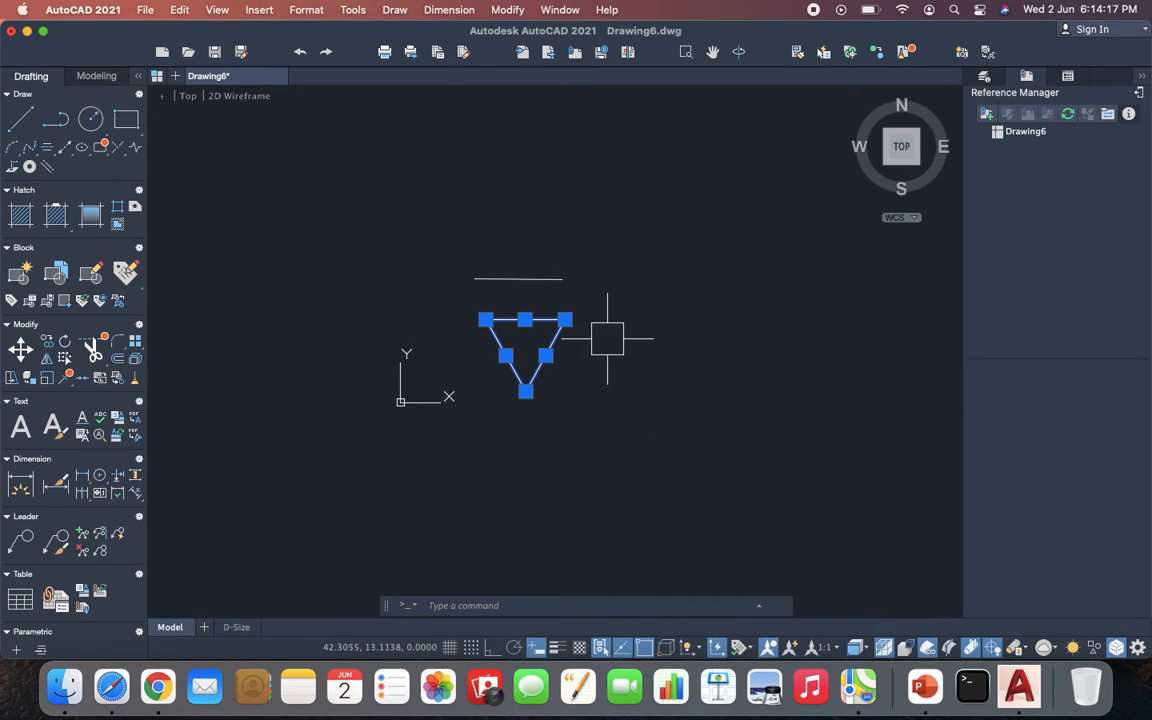
{"action": "left_click", "coordinate": [568, 378]}
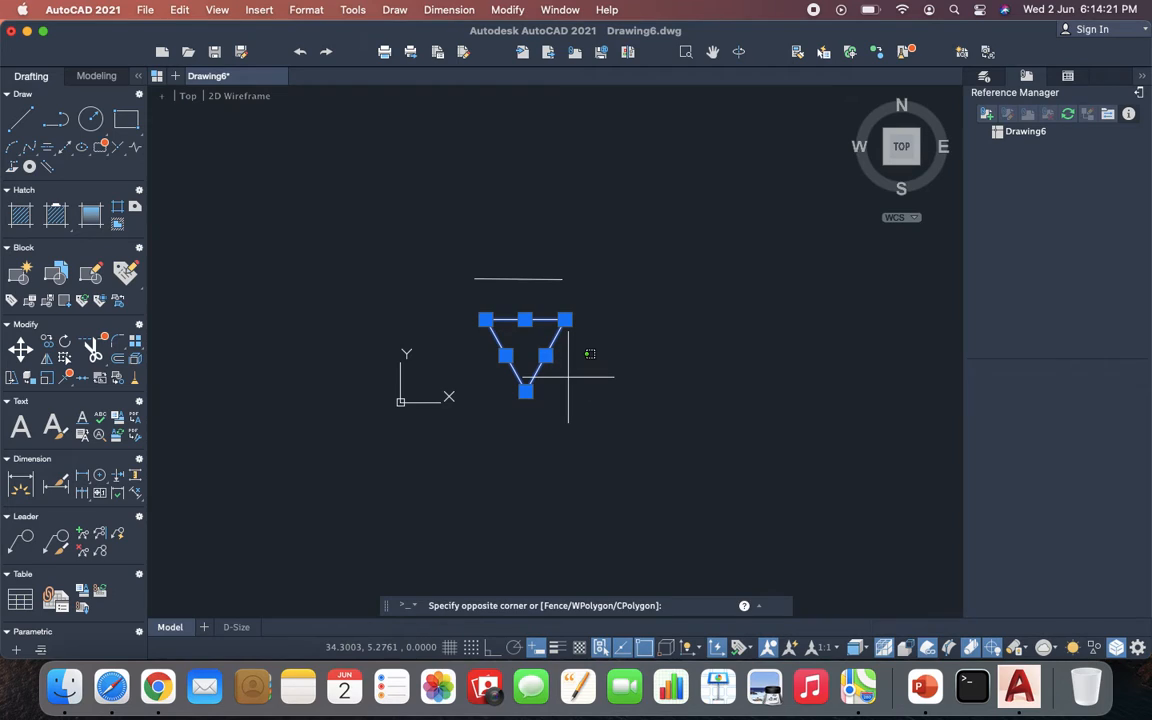
{"action": "key", "text": "Escape"}
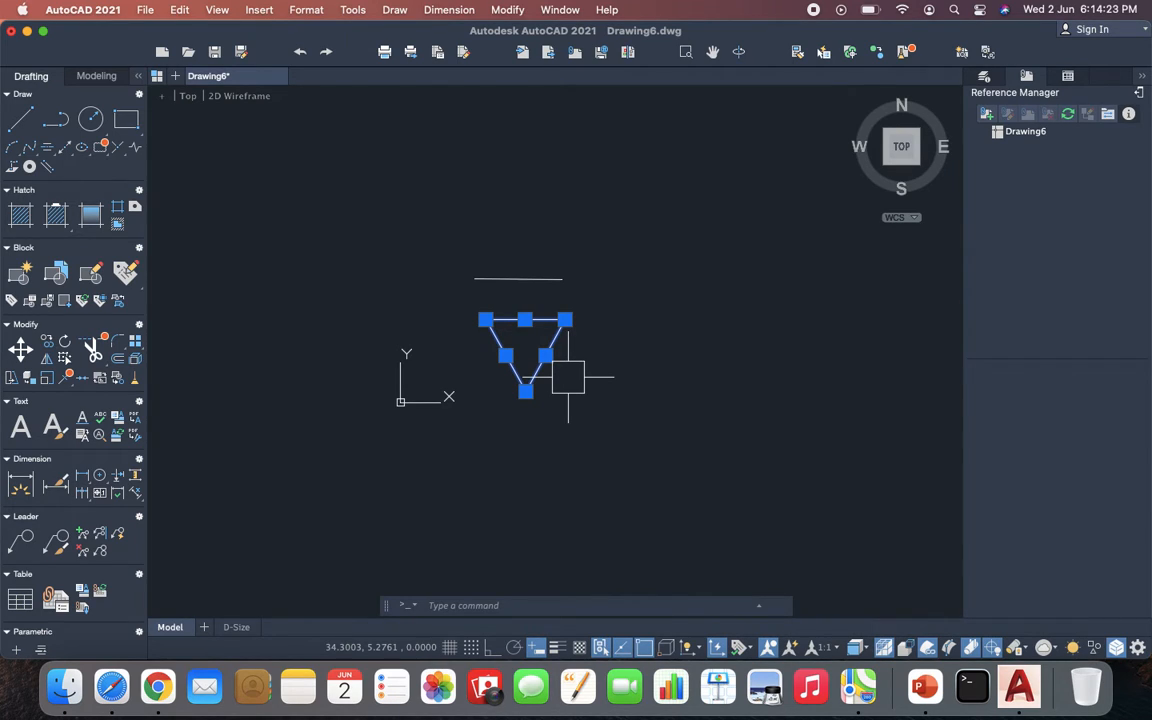
{"action": "left_click", "coordinate": [568, 378]}
{"action": "left_click", "coordinate": [477, 428]}
{"action": "left_click", "coordinate": [460, 257]}
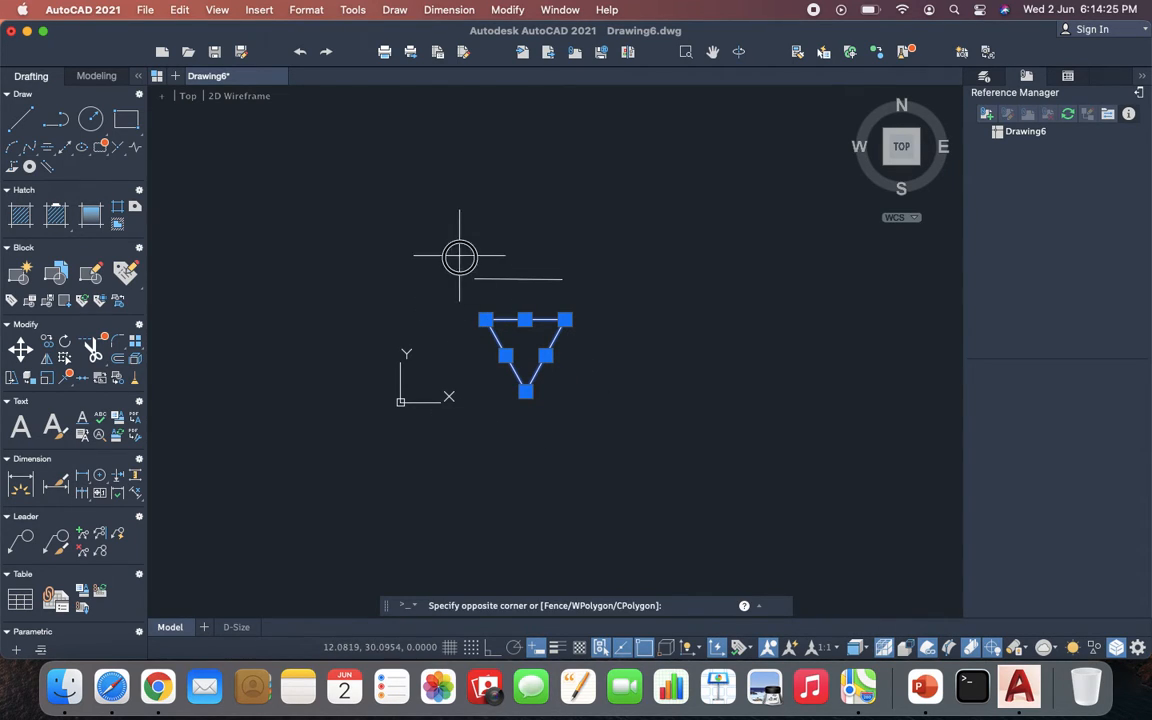
{"action": "right_click", "coordinate": [427, 255]}
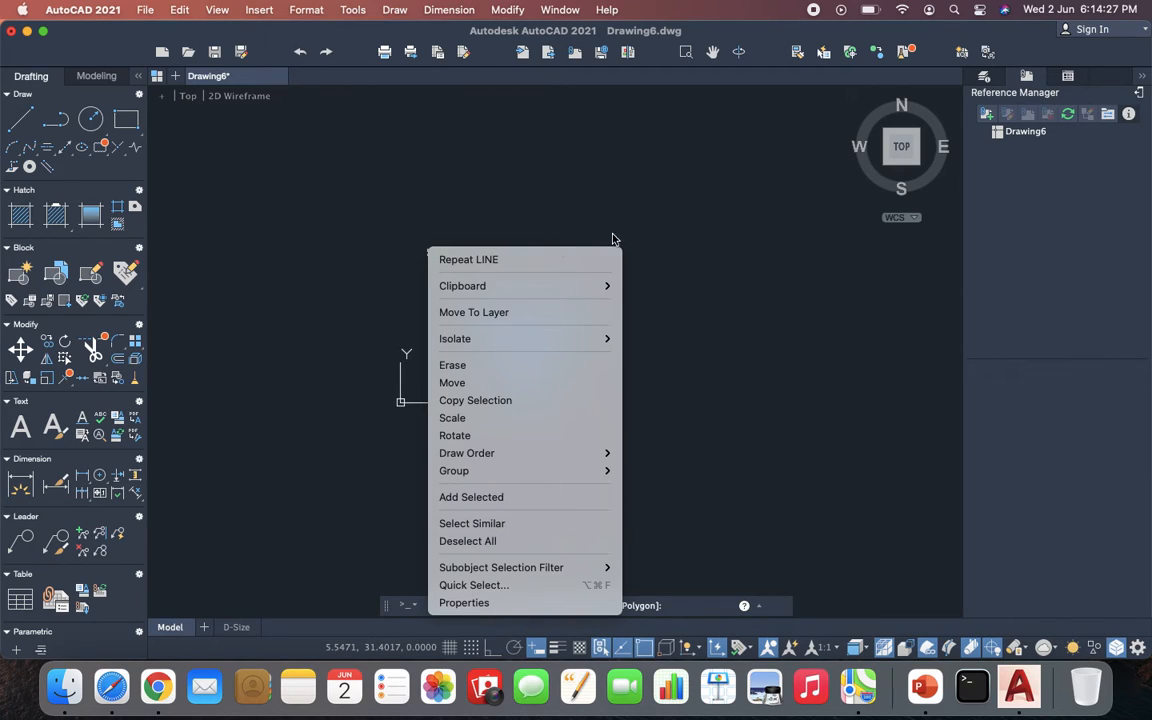
{"action": "left_click", "coordinate": [638, 216]}
{"action": "key", "text": "Escape"}
{"action": "key", "text": "Escape"}
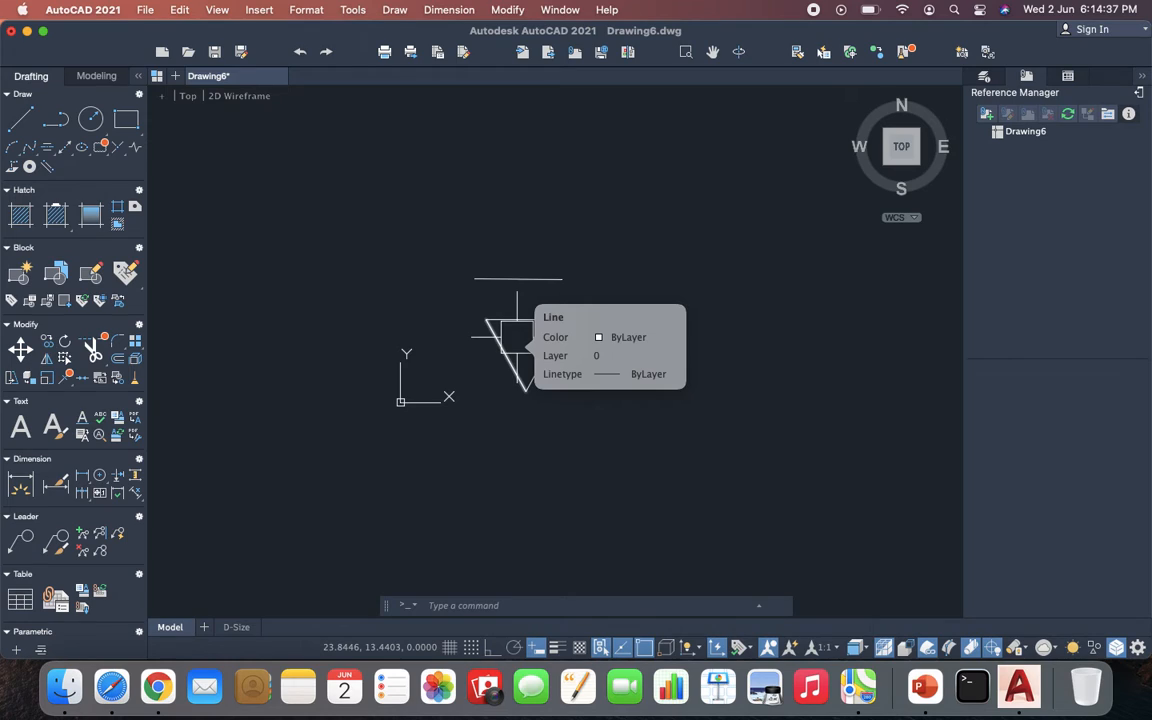
Enclose the triangle in another left-to-right window selection and clear the selection.
{"action": "scroll", "coordinate": [553, 370], "scroll_direction": "up", "scroll_amount": 5}
{"action": "scroll", "coordinate": [553, 368], "scroll_direction": "down", "scroll_amount": 3}
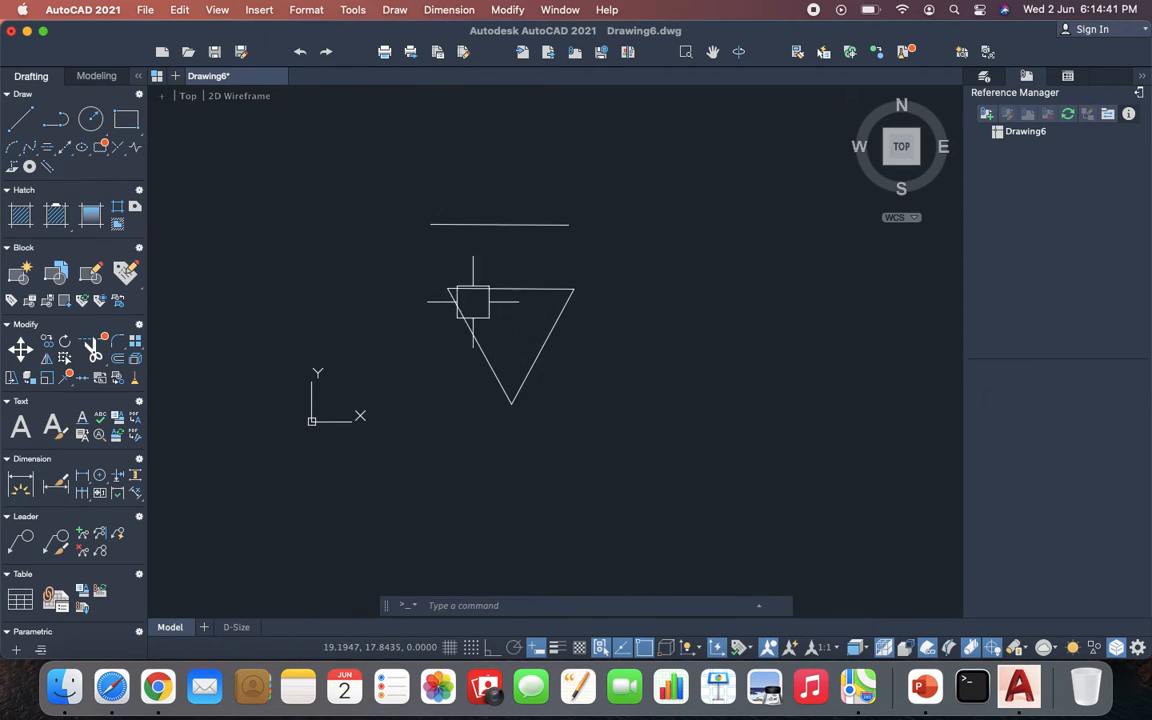
{"action": "left_click", "coordinate": [385, 308]}
{"action": "mouse_move", "coordinate": [385, 308]}
{"action": "left_mouse_down"}
{"action": "mouse_move", "coordinate": [440, 419]}
{"action": "mouse_move", "coordinate": [440, 368]}
{"action": "left_mouse_up"}
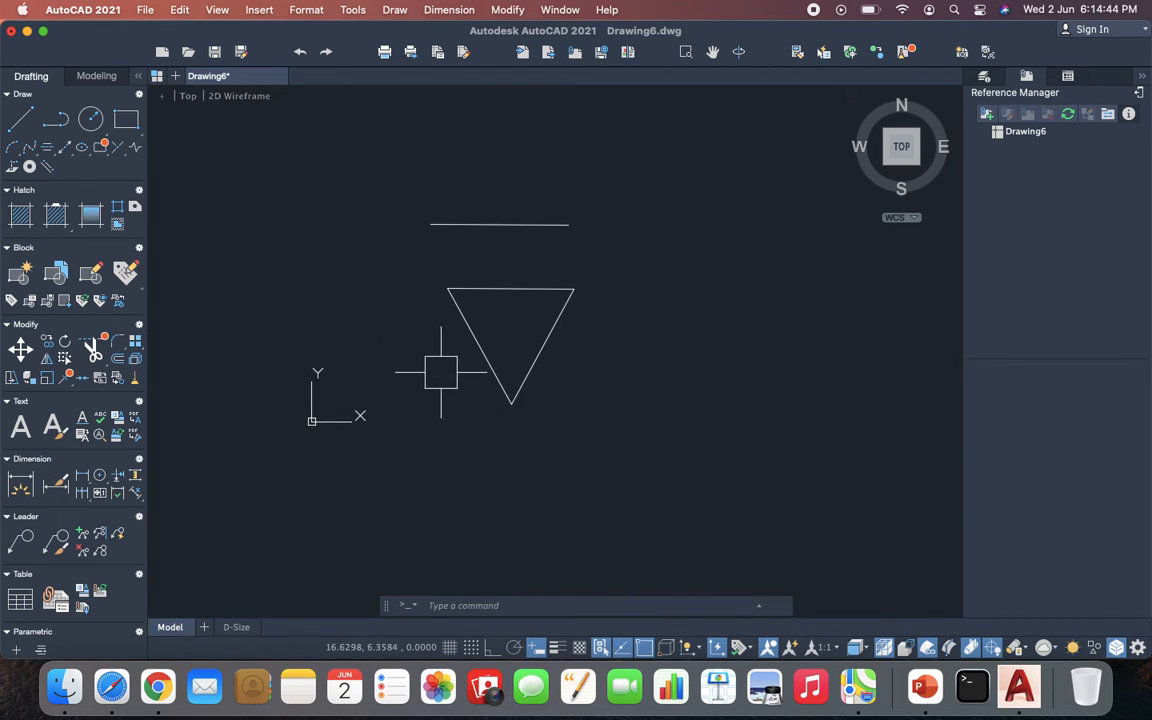
{"action": "left_click", "coordinate": [418, 248]}
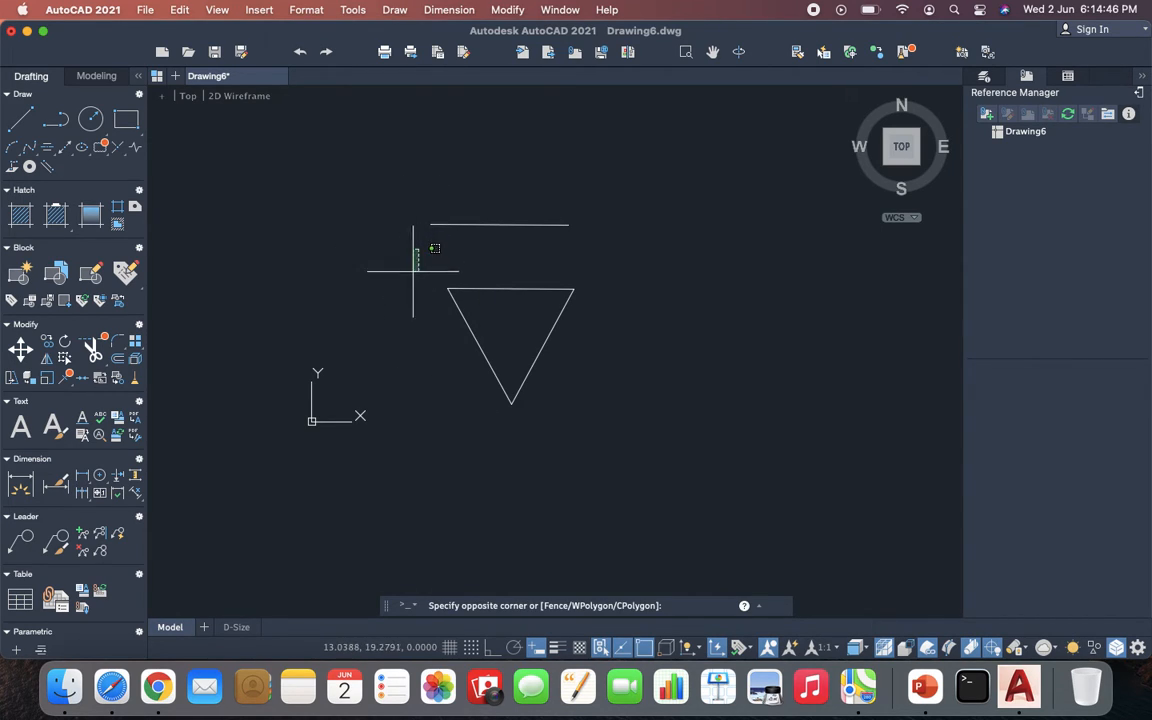
{"action": "left_click", "coordinate": [680, 426]}
{"action": "left_click", "coordinate": [680, 426]}
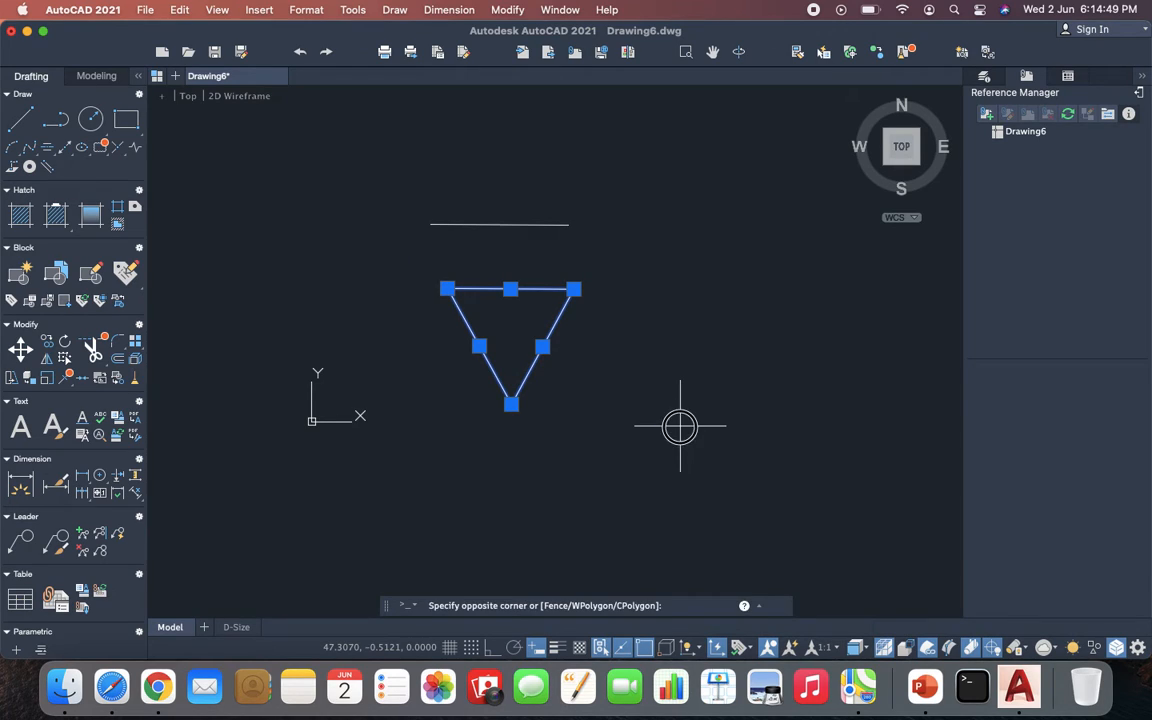
{"action": "left_click", "coordinate": [679, 424]}
{"action": "key", "text": "Escape"}
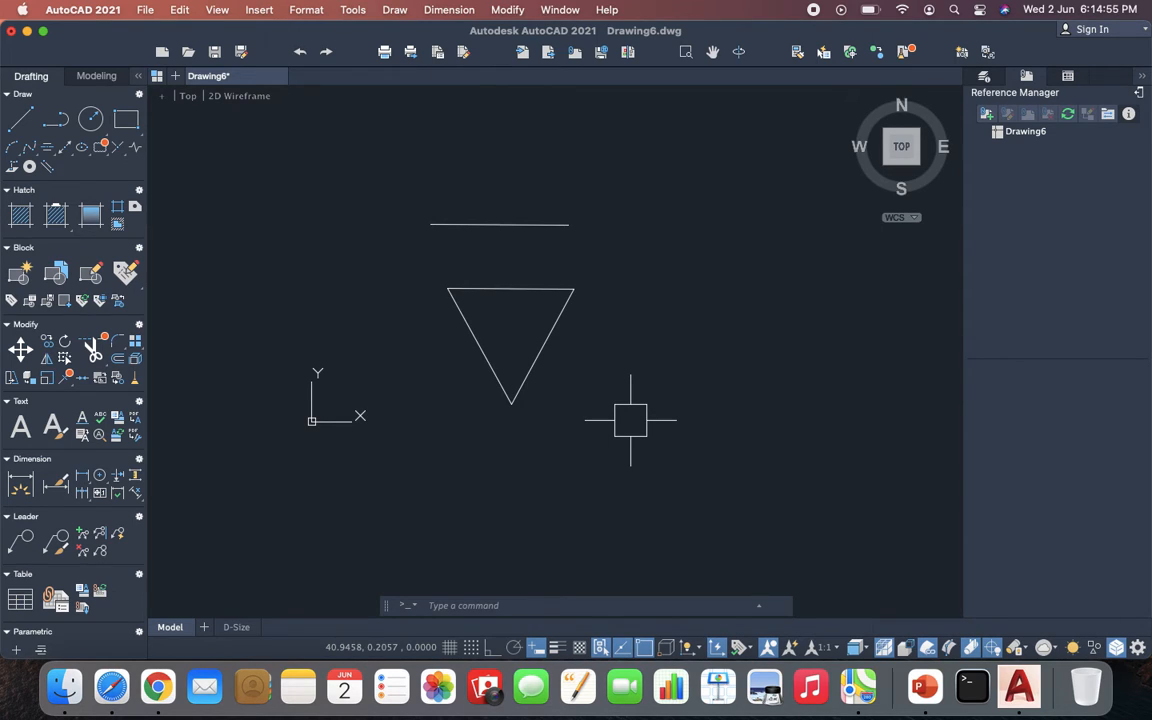
Select the triangle with a right-to-left crossing selection over only its upper part and clear the selection.
{"action": "left_click", "coordinate": [645, 263]}
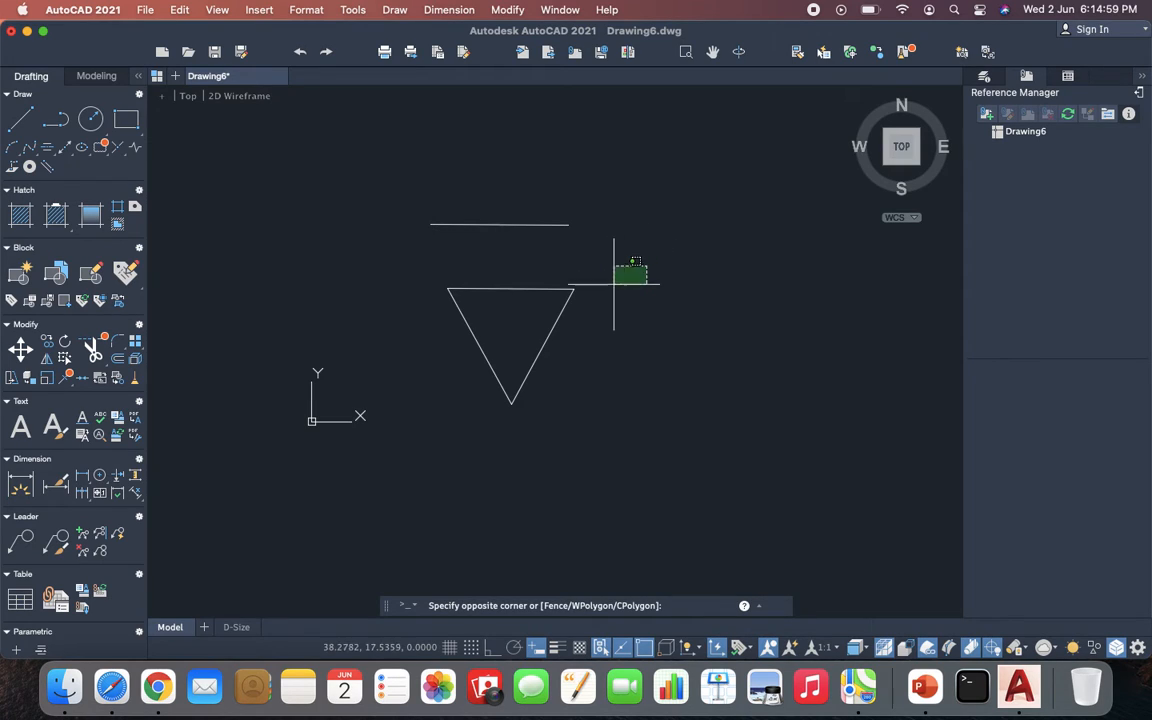
{"action": "left_click", "coordinate": [438, 320]}
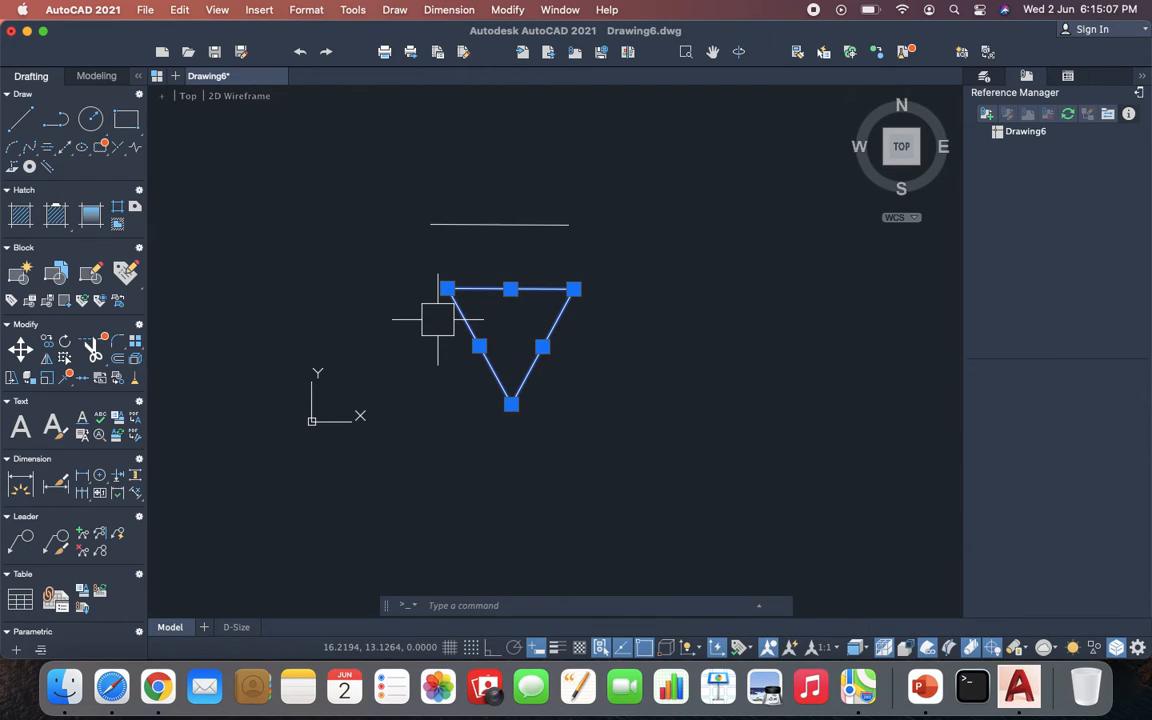
{"action": "key", "text": "Escape"}
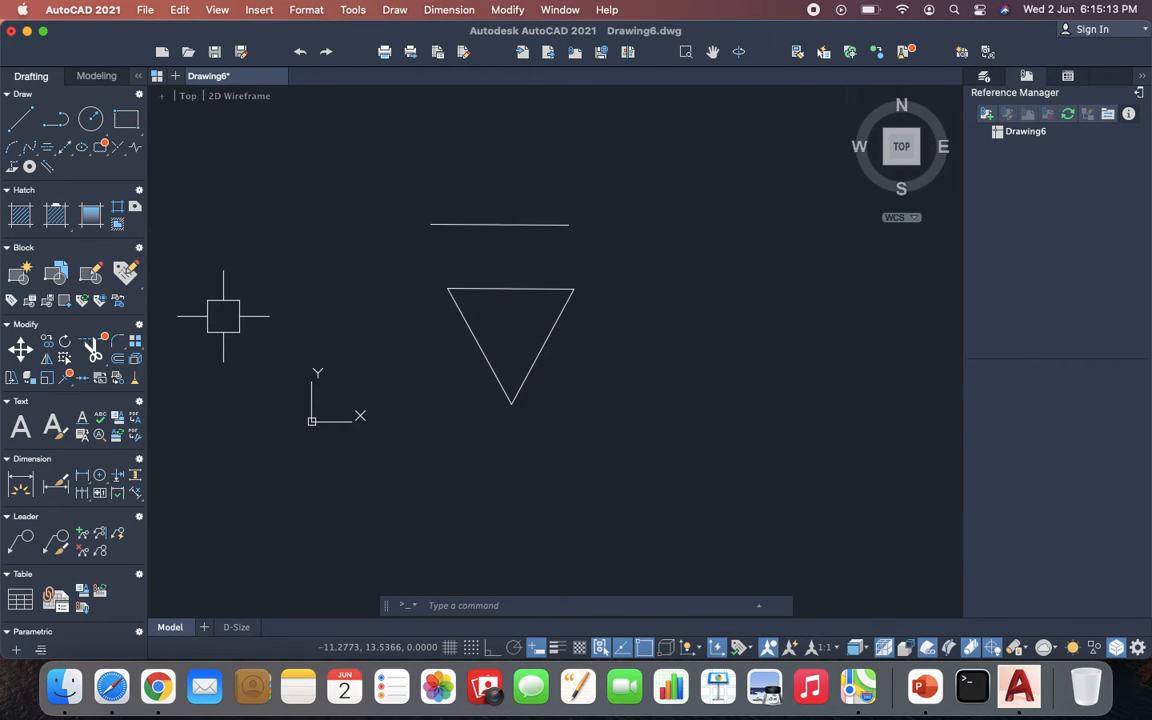
Try a window selection that leaves out the triangle's lower tip and a crossing selection over its upper part, and clear the selection.
{"action": "left_click", "coordinate": [383, 259]}
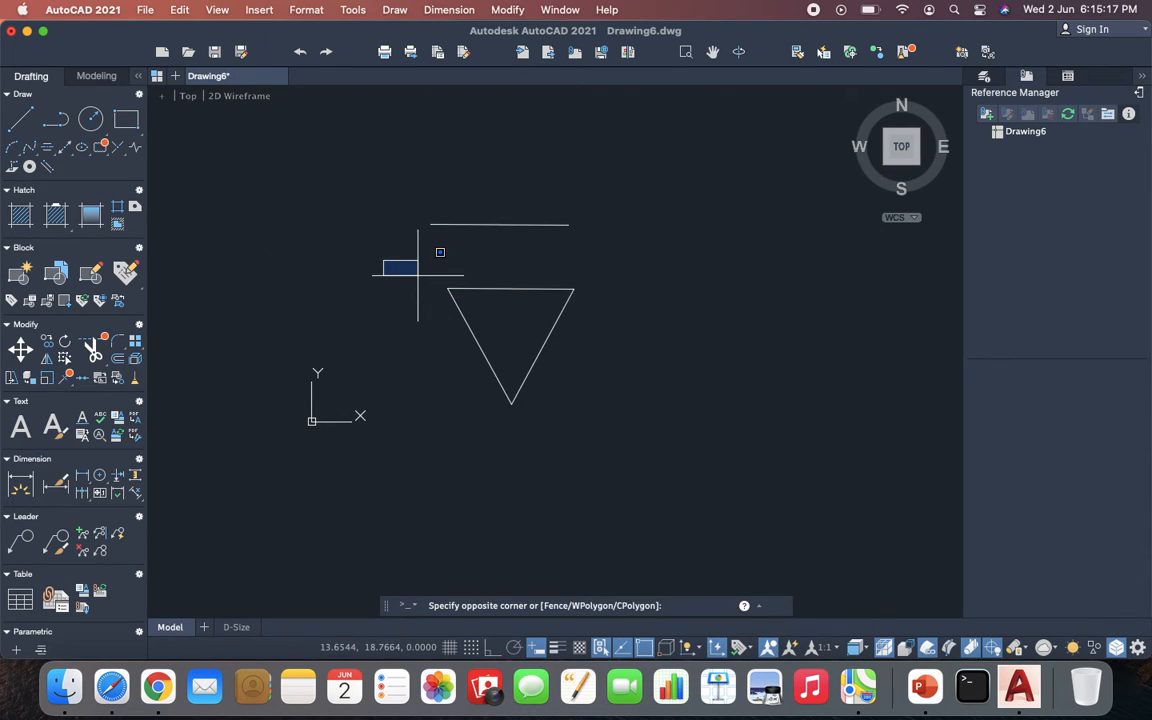
{"action": "left_click", "coordinate": [419, 288]}
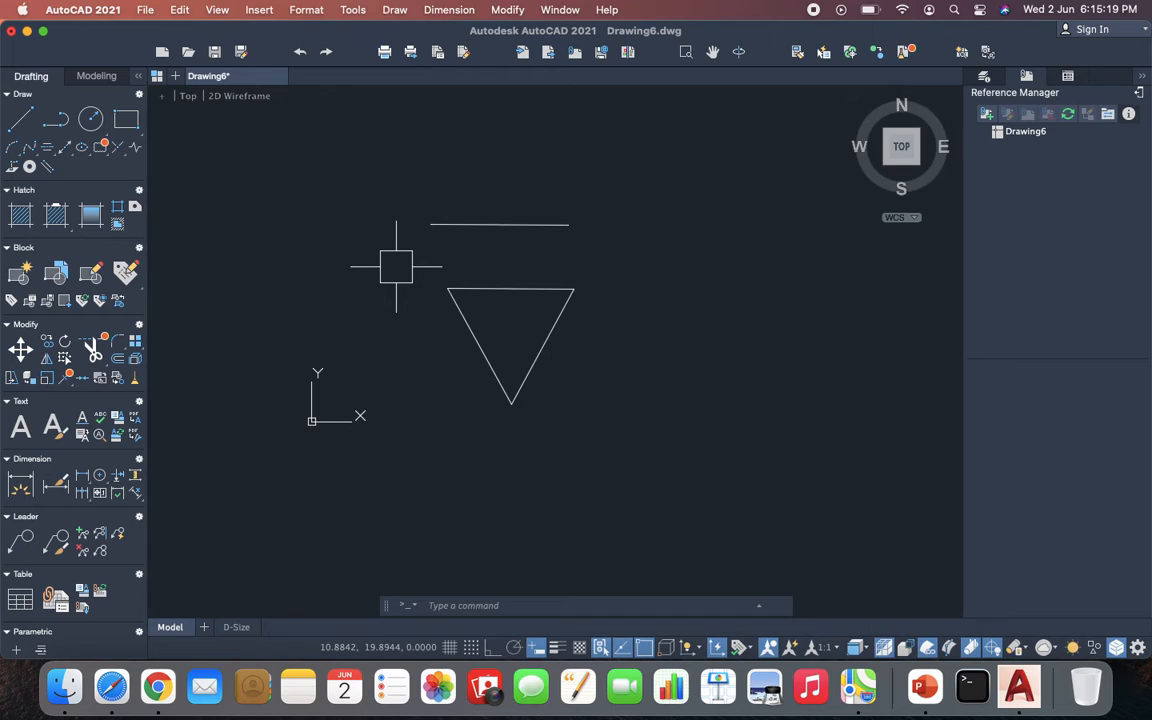
{"action": "left_click", "coordinate": [397, 268]}
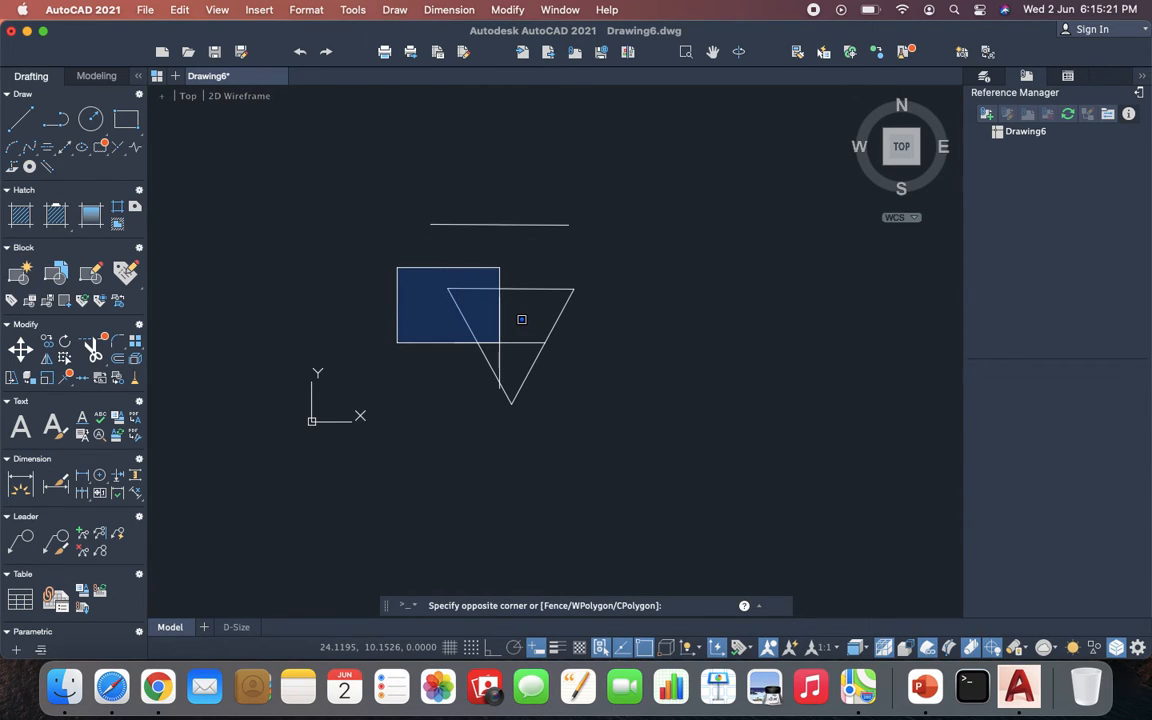
{"action": "left_click", "coordinate": [650, 388]}
{"action": "key", "text": "Delete"}
{"action": "left_click", "coordinate": [619, 290]}
{"action": "left_click", "coordinate": [345, 362]}
{"action": "key", "text": "Escape"}
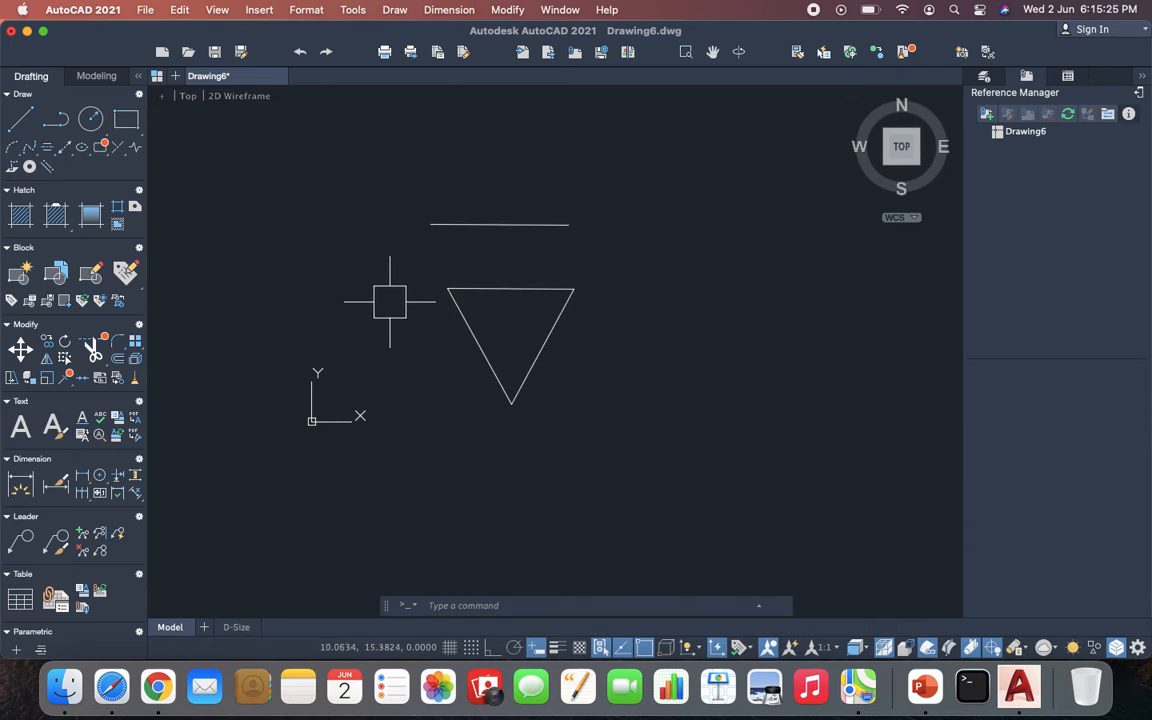
Select the triangle with a freehand crossing lasso from its upper right around its lower tip, and clear the selection.
{"action": "left_click", "coordinate": [636, 280]}
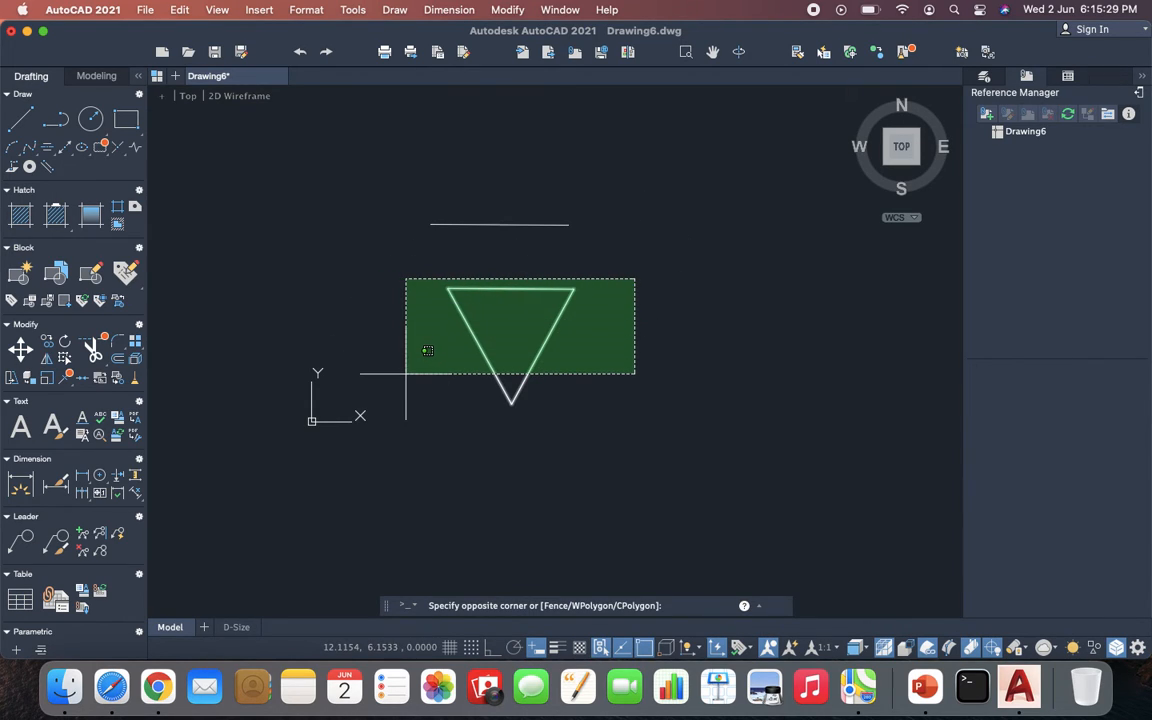
{"action": "key", "text": "Escape"}
{"action": "mouse_move", "coordinate": [648, 250]}
{"action": "left_mouse_down"}
{"action": "mouse_move", "coordinate": [635, 316]}
{"action": "mouse_move", "coordinate": [468, 337]}
{"action": "mouse_move", "coordinate": [383, 280]}
{"action": "mouse_move", "coordinate": [314, 288]}
{"action": "mouse_move", "coordinate": [321, 334]}
{"action": "mouse_move", "coordinate": [383, 390]}
{"action": "mouse_move", "coordinate": [548, 437]}
{"action": "left_mouse_up"}
{"action": "mouse_move", "coordinate": [549, 437]}
{"action": "left_mouse_down"}
{"action": "mouse_move", "coordinate": [586, 375]}
{"action": "mouse_move", "coordinate": [568, 301]}
{"action": "mouse_move", "coordinate": [414, 311]}
{"action": "mouse_move", "coordinate": [410, 296]}
{"action": "left_mouse_up"}
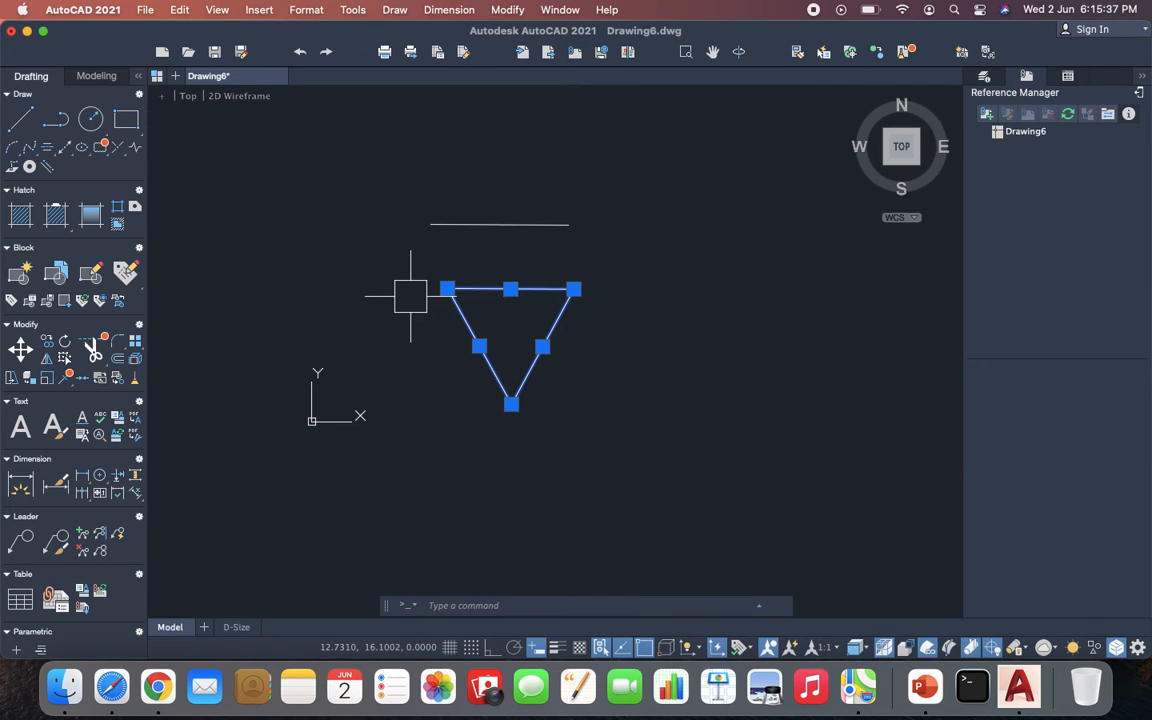
{"action": "key", "text": "Escape"}
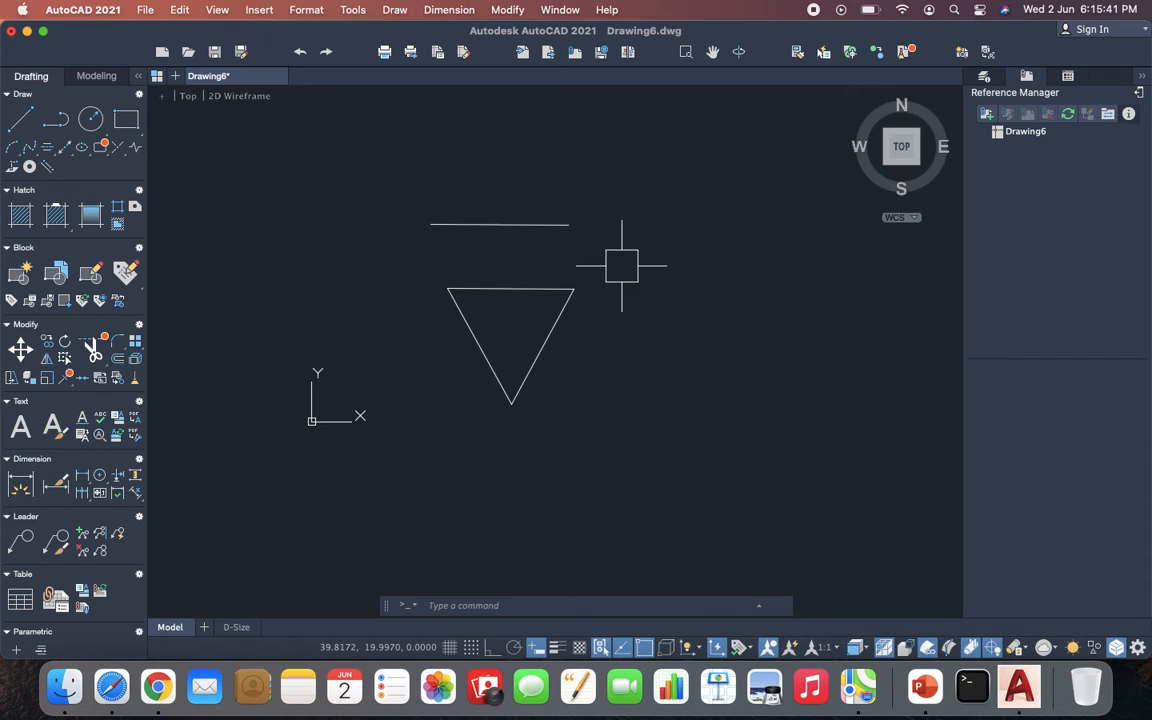
{"action": "mouse_move", "coordinate": [621, 266]}
{"action": "left_mouse_down"}
{"action": "mouse_move", "coordinate": [617, 283]}
{"action": "mouse_move", "coordinate": [514, 353]}
{"action": "mouse_move", "coordinate": [437, 342]}
{"action": "mouse_move", "coordinate": [416, 285]}
{"action": "mouse_move", "coordinate": [427, 270]}
{"action": "mouse_move", "coordinate": [391, 391]}
{"action": "mouse_move", "coordinate": [587, 386]}
{"action": "mouse_move", "coordinate": [532, 290]}
{"action": "mouse_move", "coordinate": [406, 296]}
{"action": "mouse_move", "coordinate": [527, 360]}
{"action": "mouse_move", "coordinate": [493, 358]}
{"action": "mouse_move", "coordinate": [537, 280]}
{"action": "left_mouse_up"}
{"action": "key", "text": "Escape"}
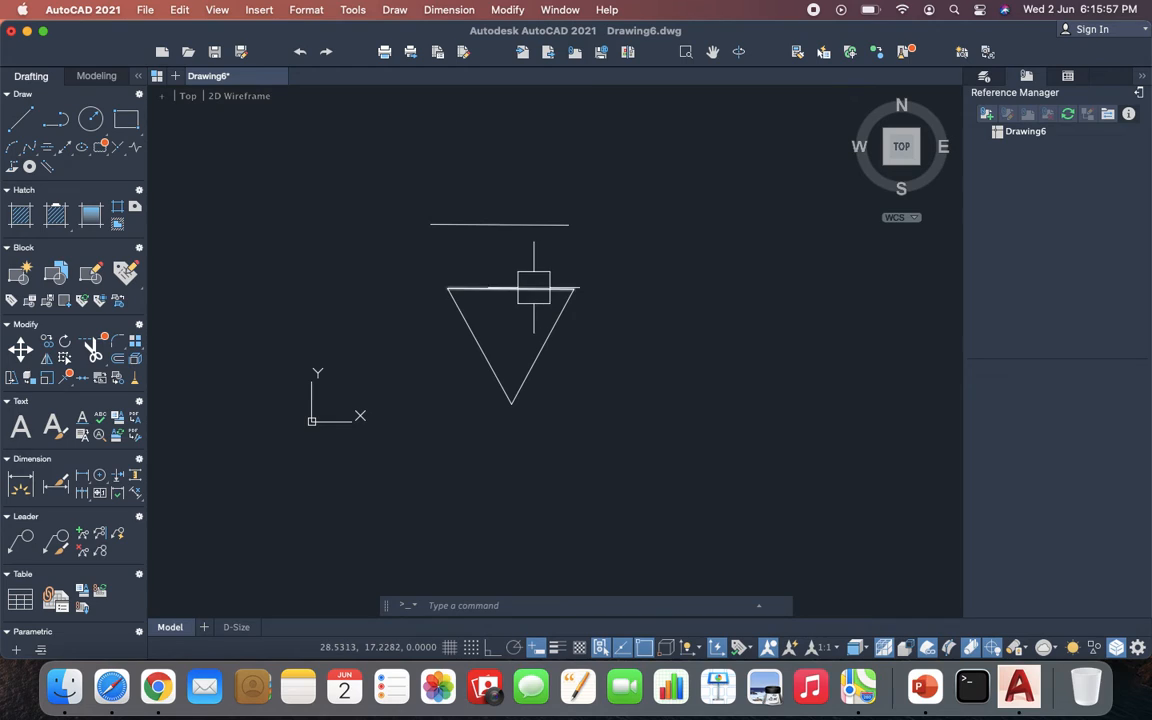
Draw a center-radius circle with a radius of about 8.8 units beside the triangle, on its right.
{"action": "left_click", "coordinate": [99, 119]}
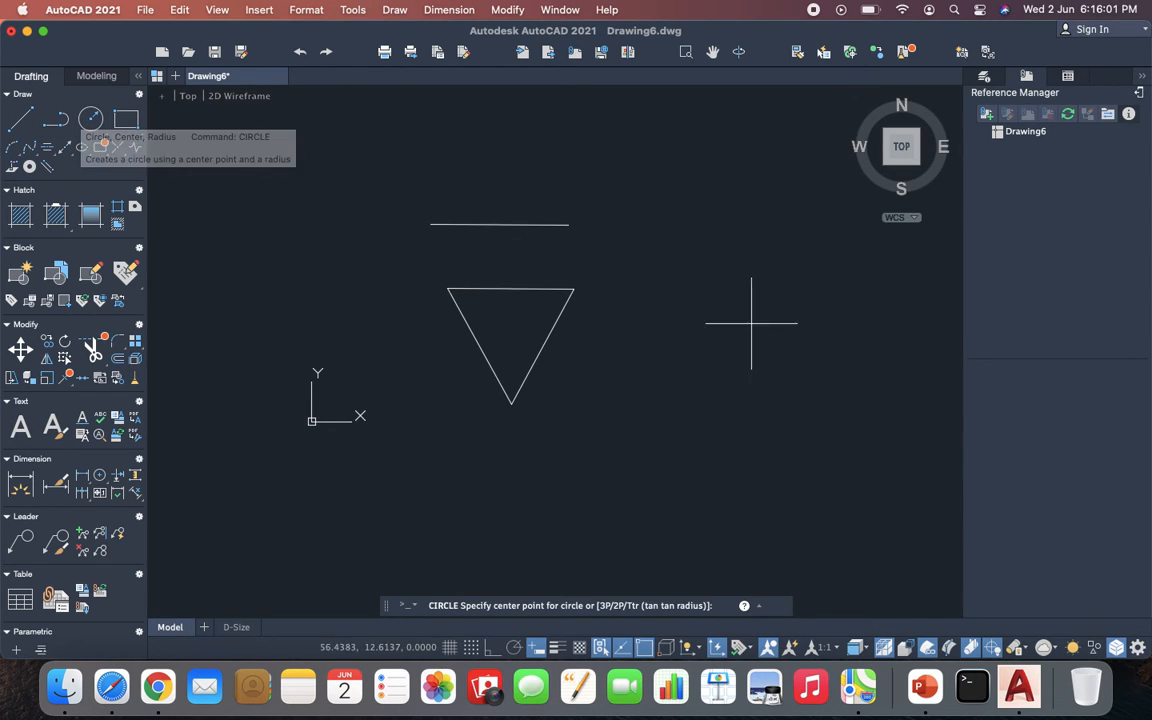
{"action": "left_click", "coordinate": [699, 296]}
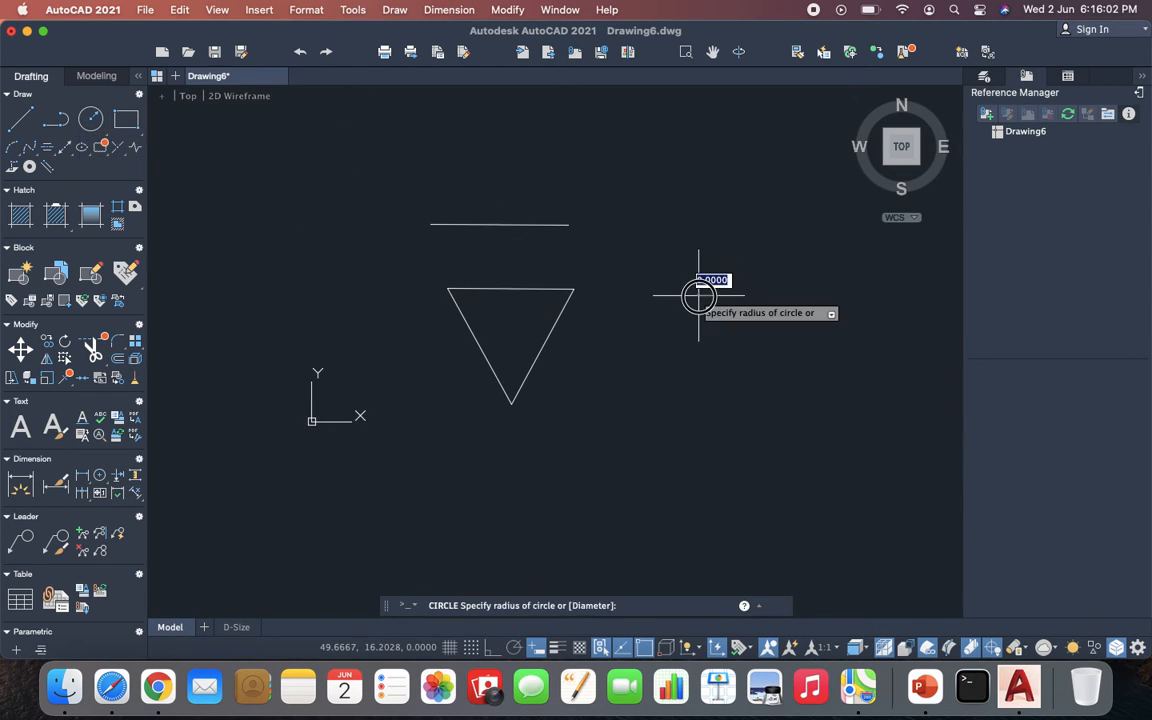
{"action": "left_click", "coordinate": [703, 364]}
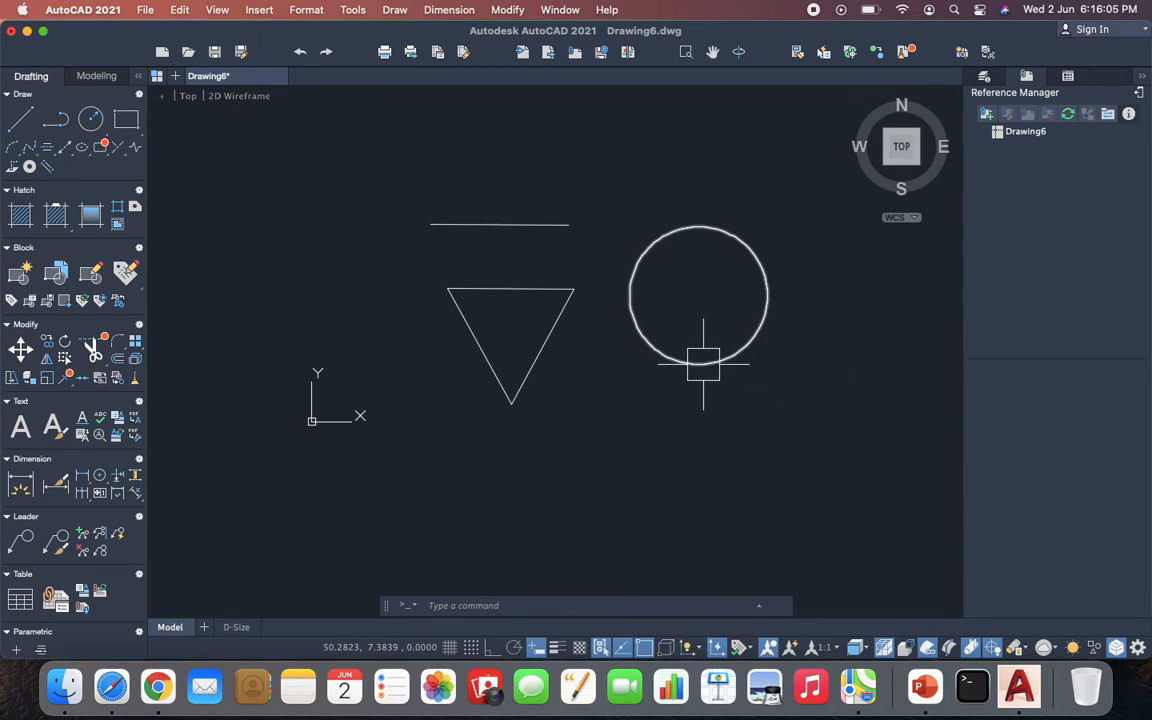
Draw a nearly horizontal line 35 units long, running rightward below the triangle and circle, using the L (LINE) command alias.
{"action": "scroll", "coordinate": [700, 362], "scroll_direction": "down", "scroll_amount": 3}
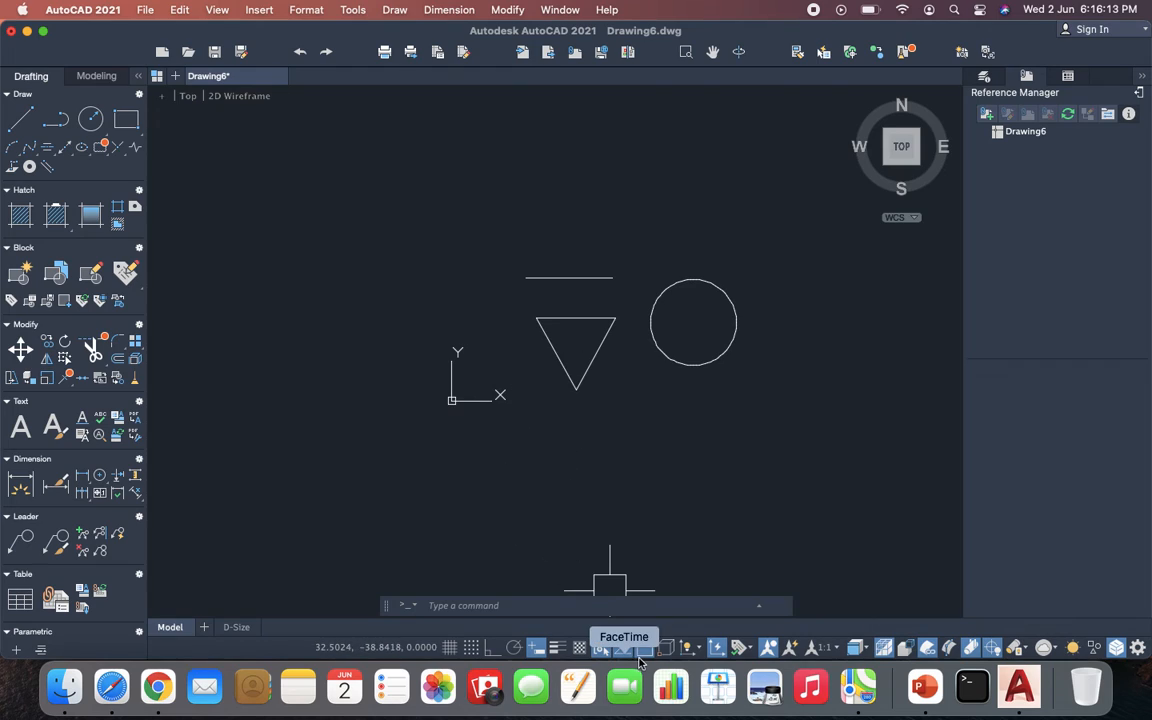
{"action": "left_click", "coordinate": [609, 607]}
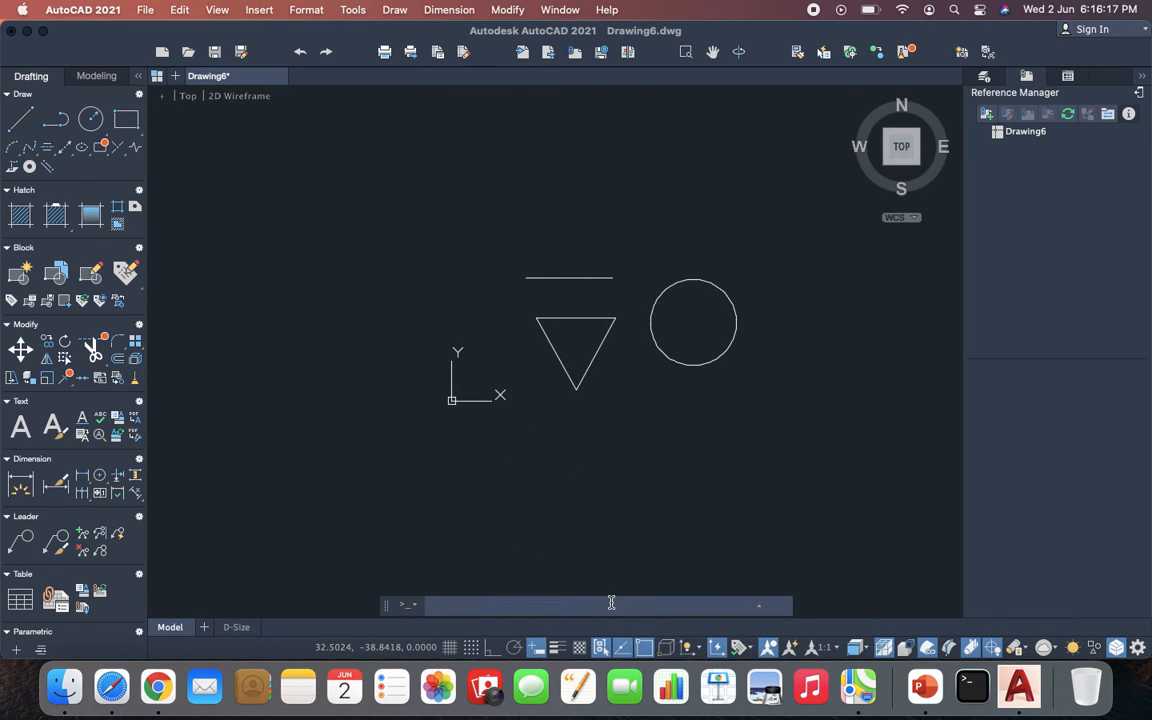
{"action": "type", "text": "l"}
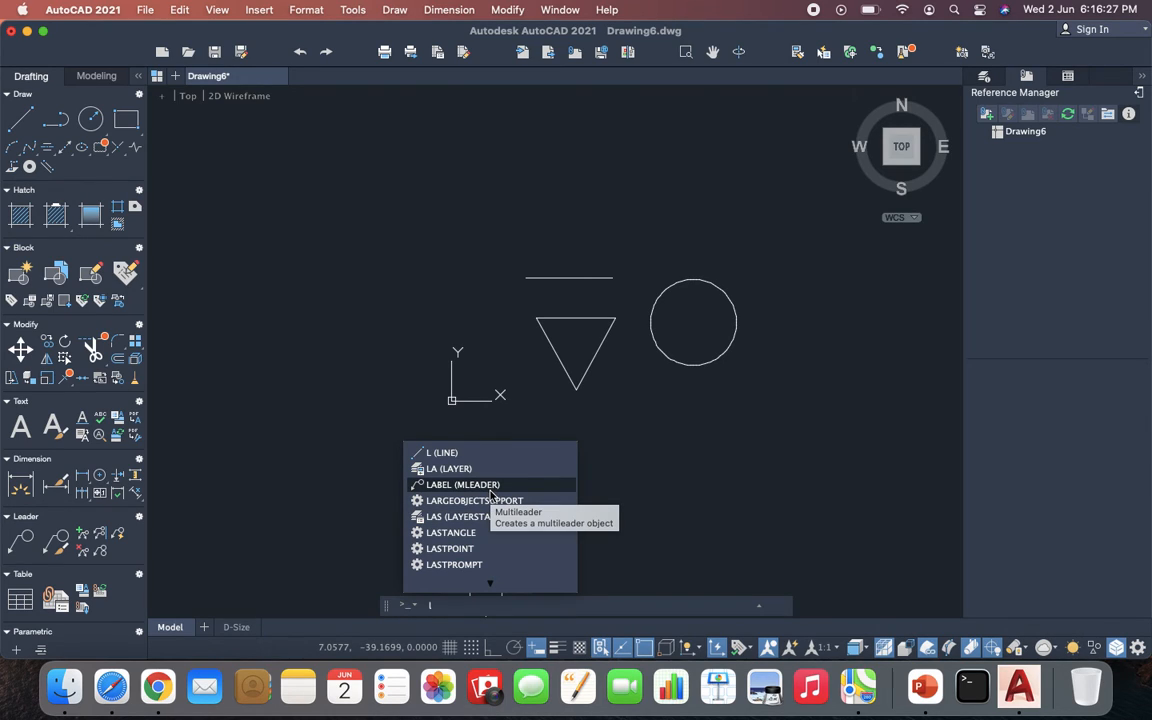
{"action": "left_click", "coordinate": [492, 452]}
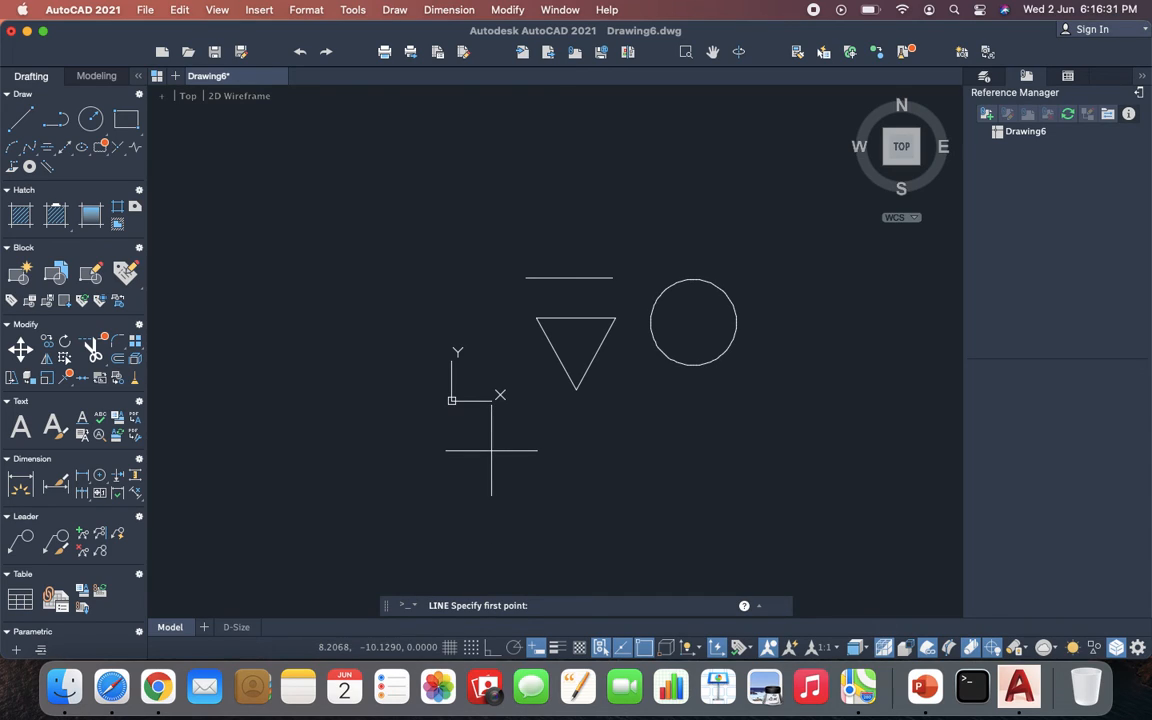
{"action": "left_click", "coordinate": [454, 605]}
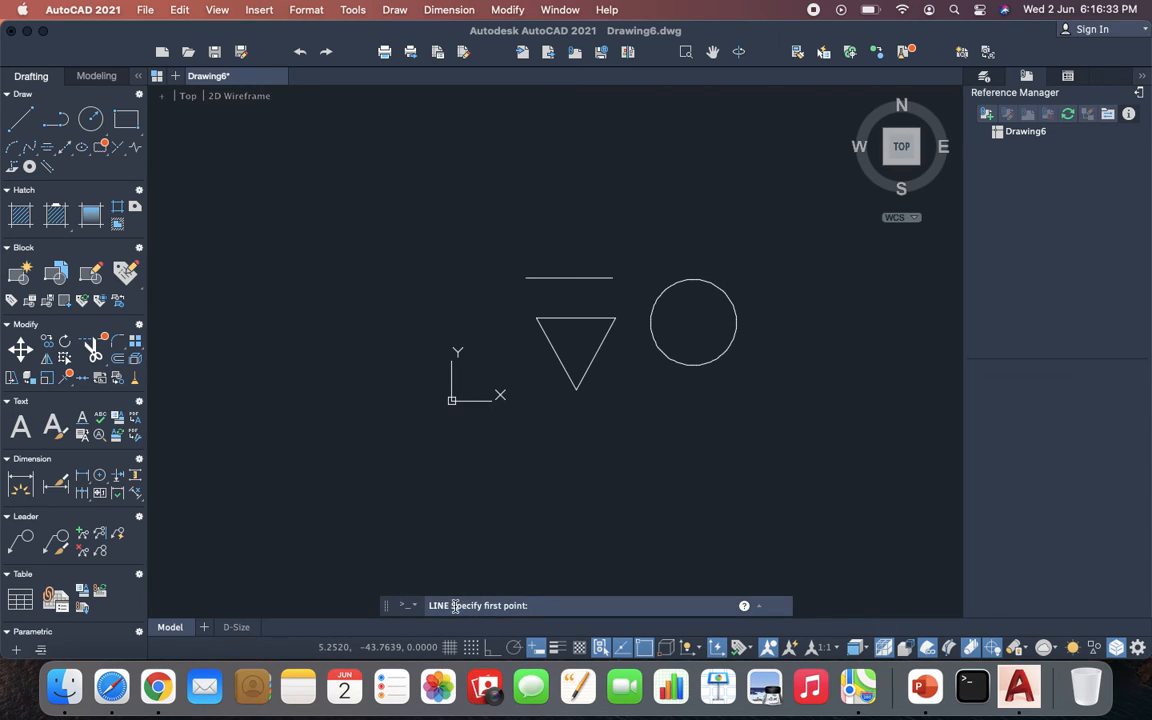
{"action": "left_click", "coordinate": [561, 462]}
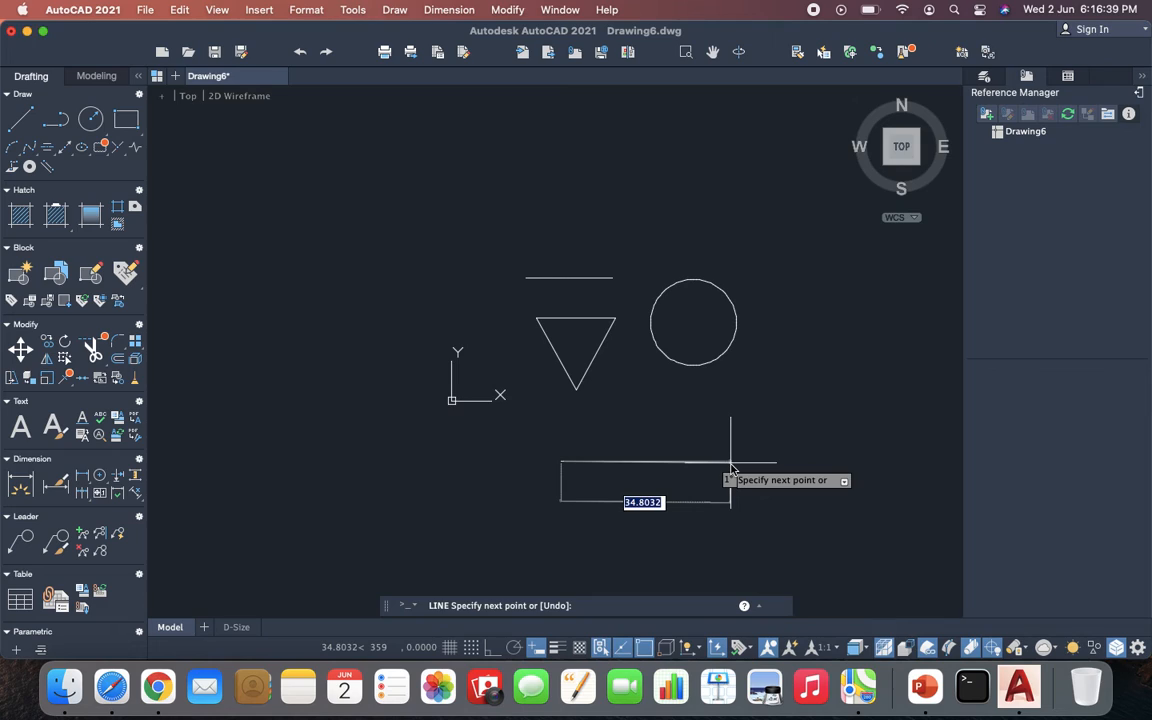
{"action": "type", "text": "35"}
{"action": "key", "text": "Return"}
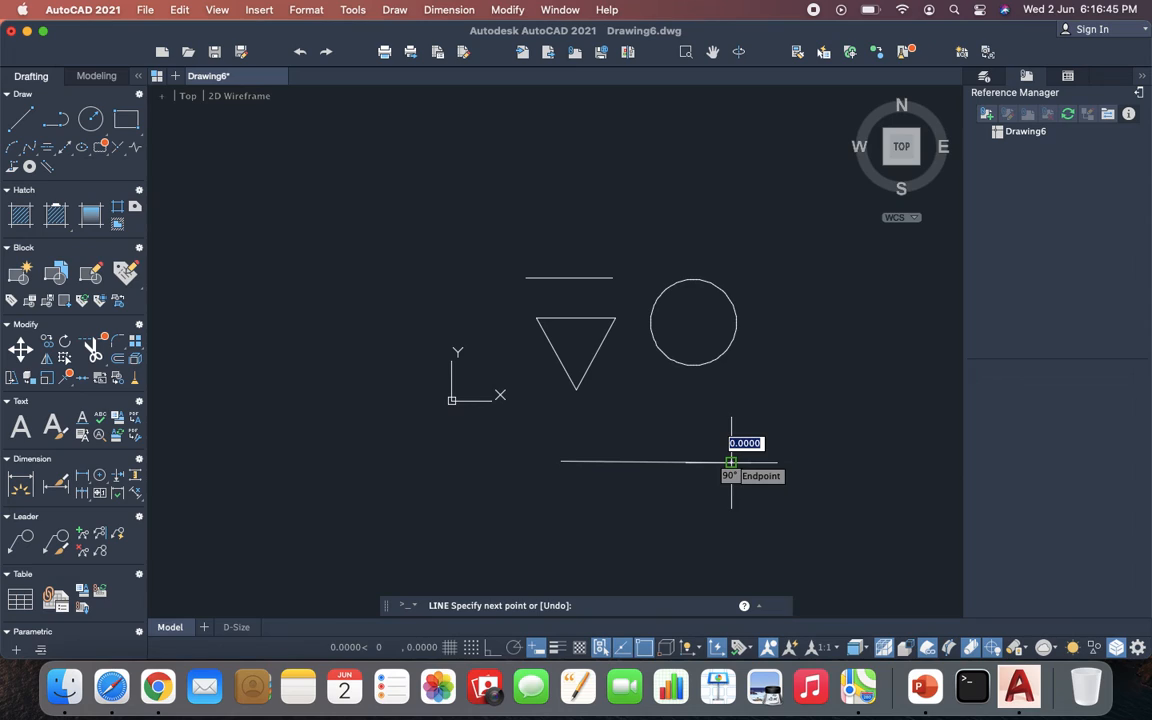
{"action": "key", "text": "Escape"}
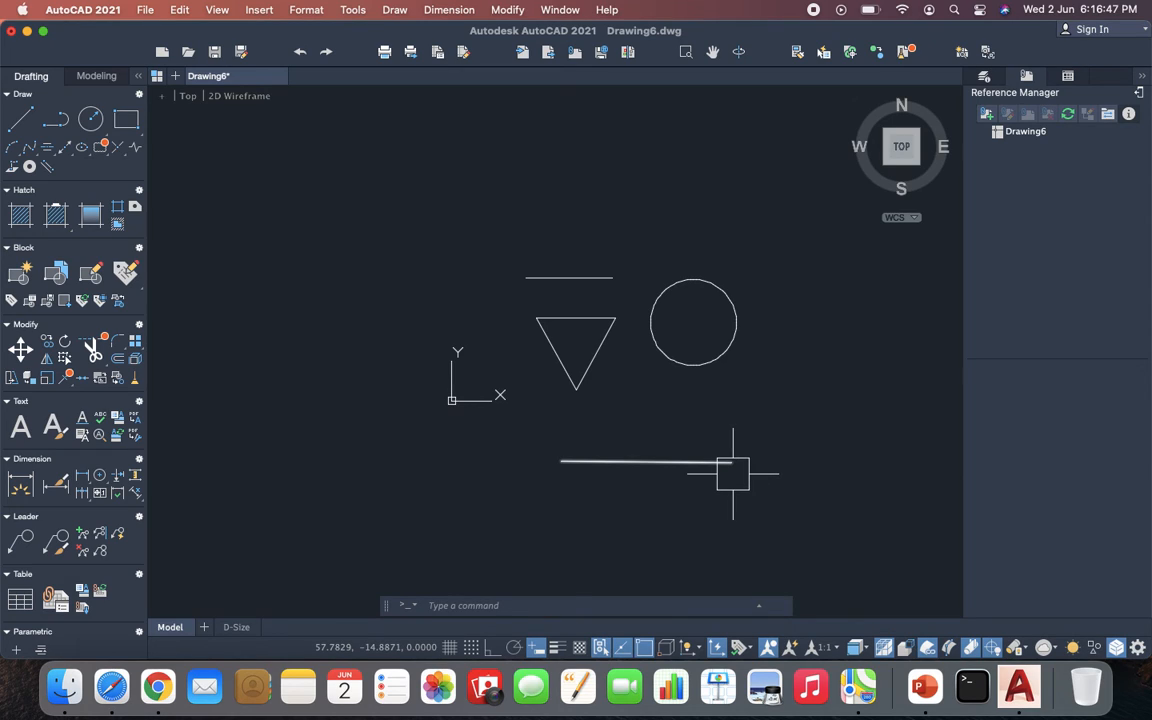
{"action": "scroll", "coordinate": [787, 400], "scroll_direction": "down", "scroll_amount": 2}
{"action": "scroll", "coordinate": [760, 459], "scroll_direction": "up", "scroll_amount": 4}
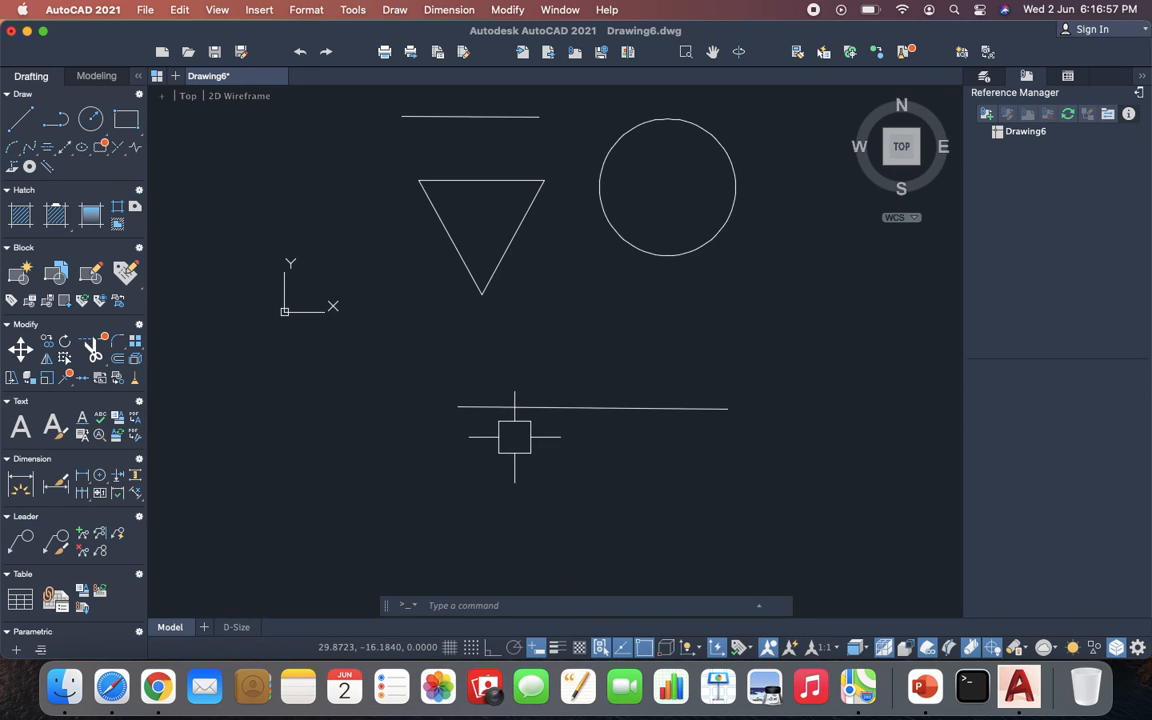
{"action": "scroll", "coordinate": [514, 436], "scroll_direction": "down", "scroll_amount": 4}
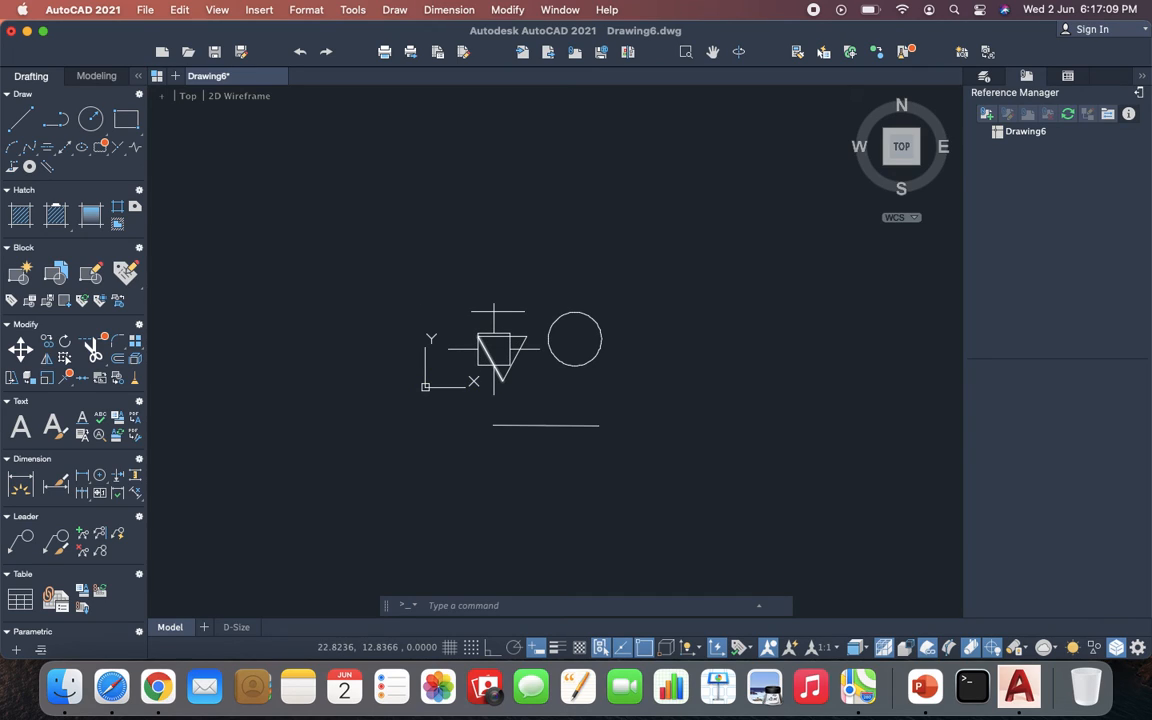
{"action": "mouse_move", "coordinate": [494, 349]}
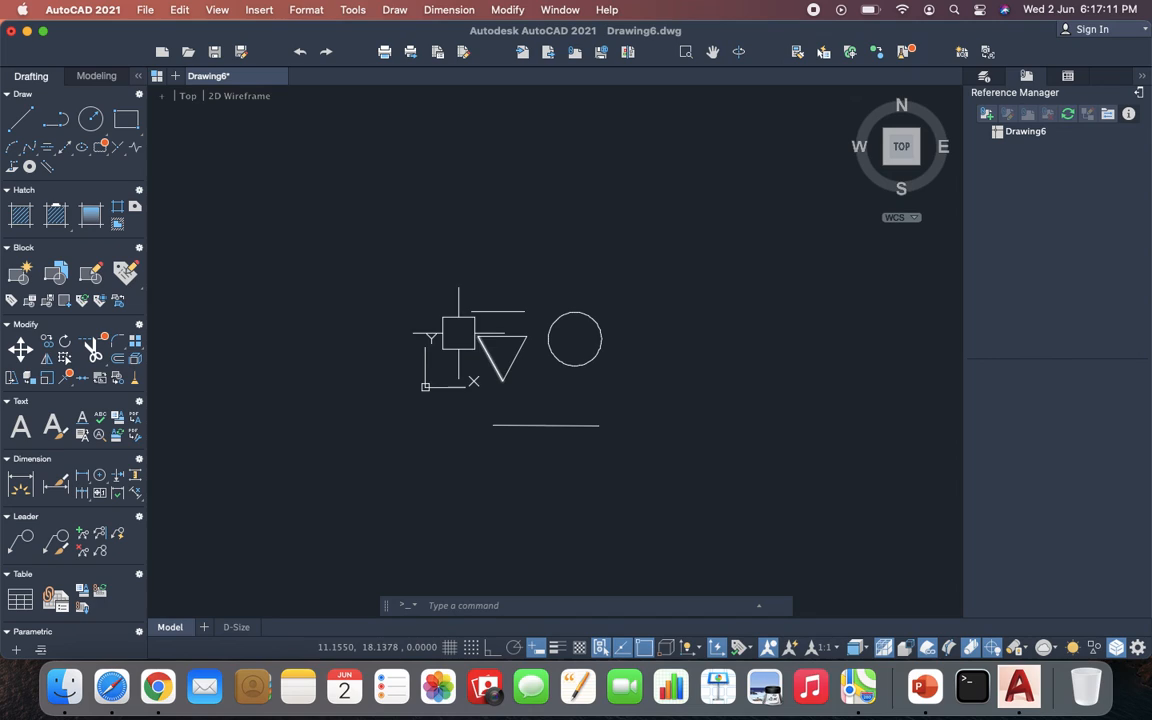